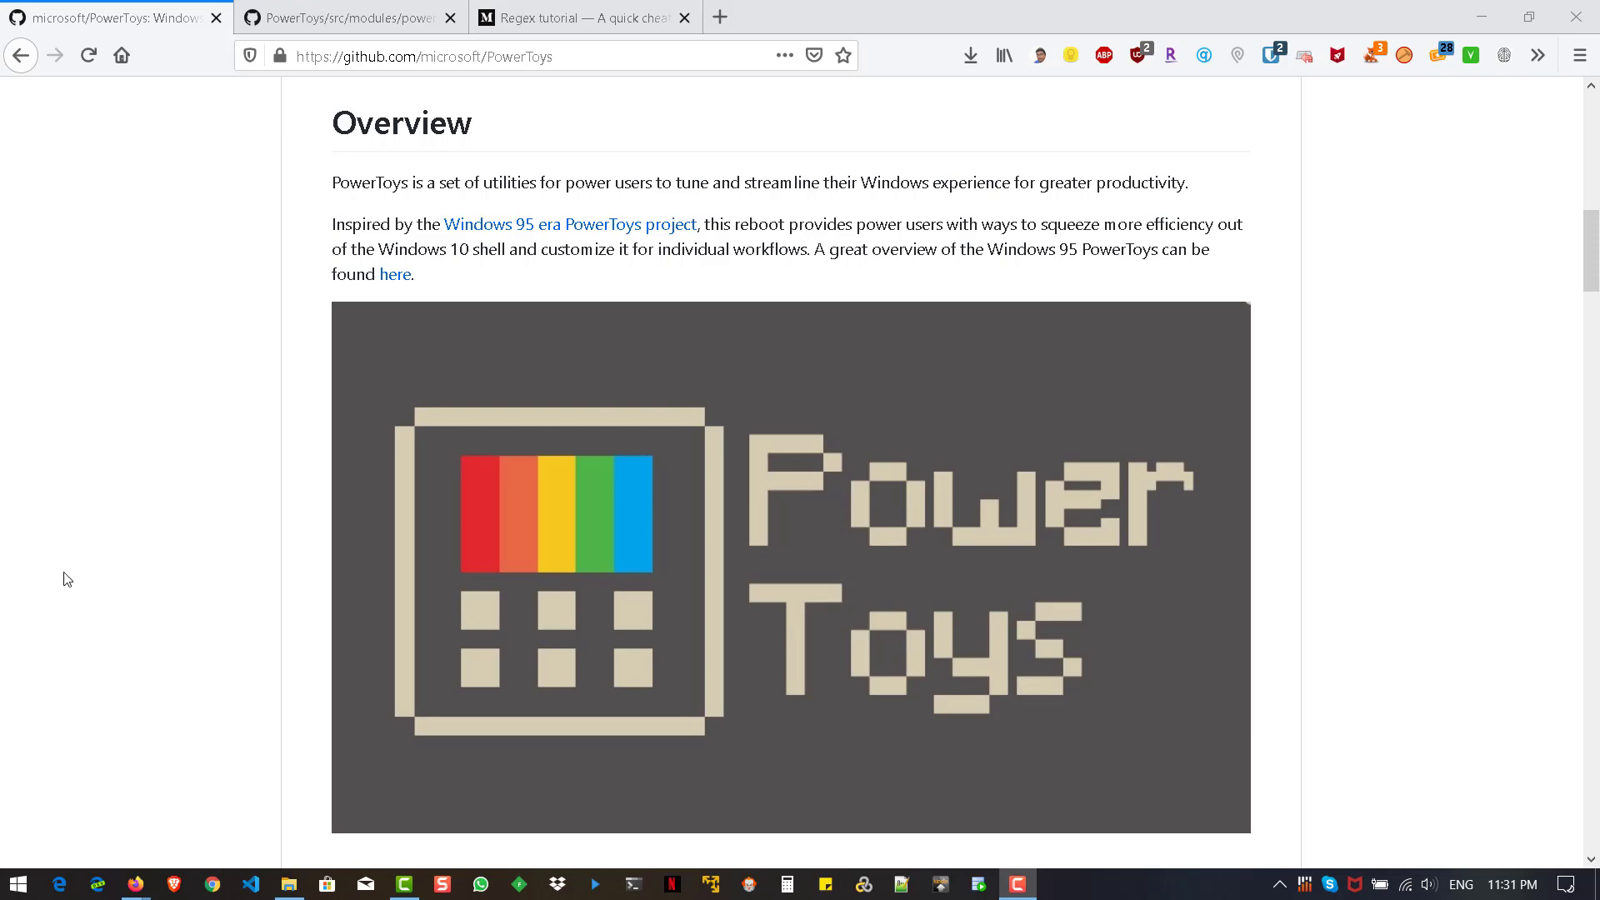
- Scroll the microsoft/PowerToys README down to its Overview section
scroll(403, 583, down, 6)
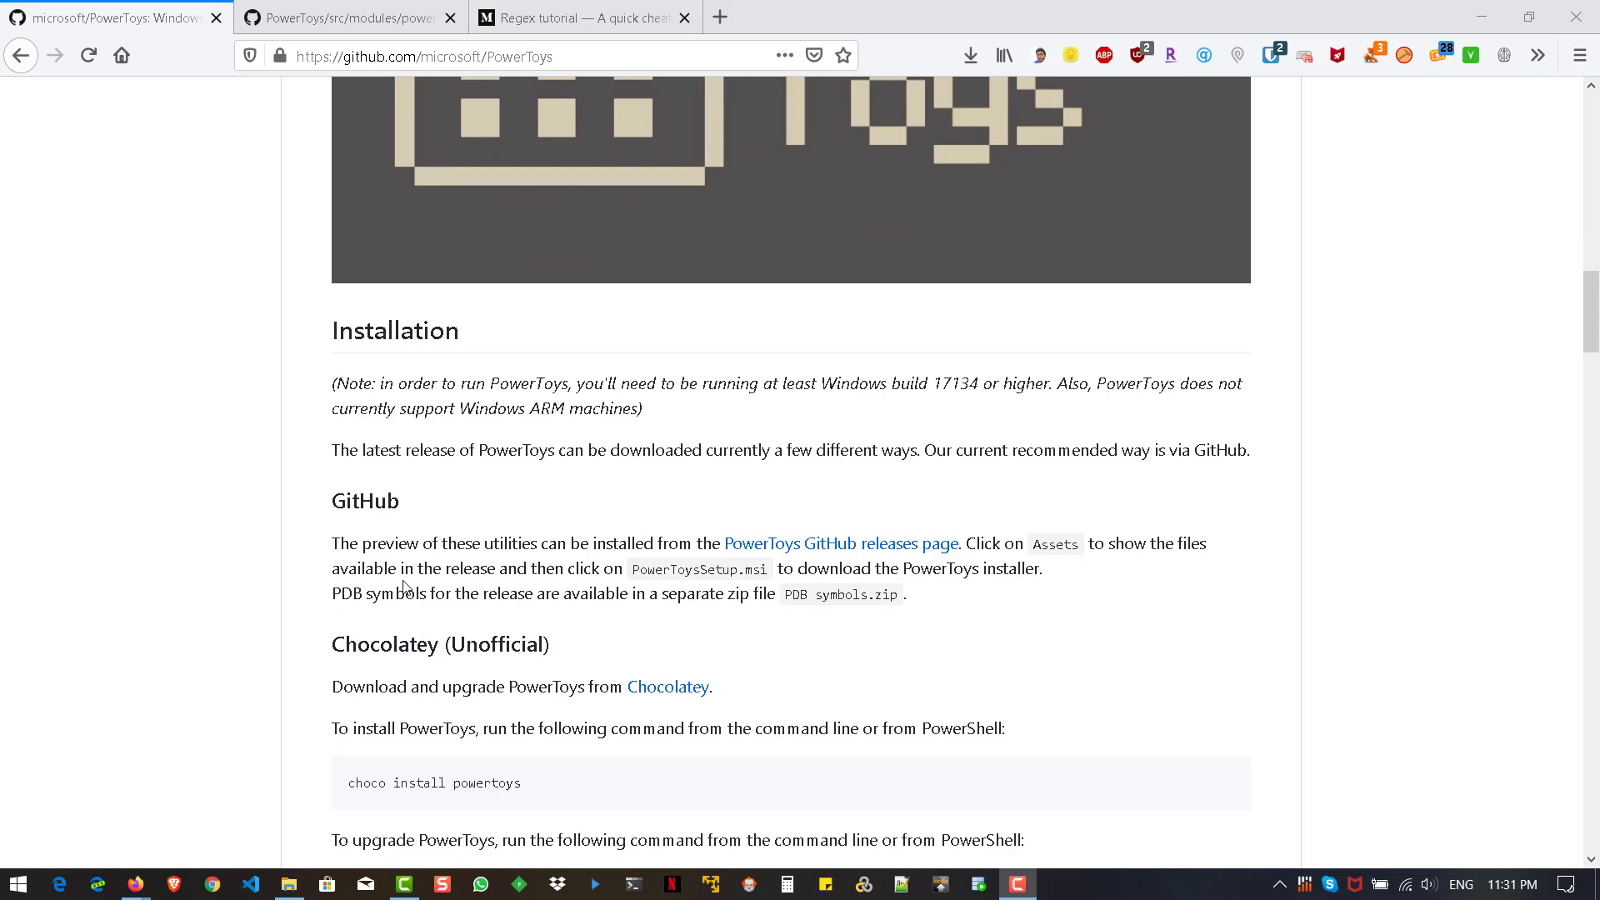
- Scroll further through the README and show the Windows Shortcut Guide overlay
scroll(403, 586, down, 7)
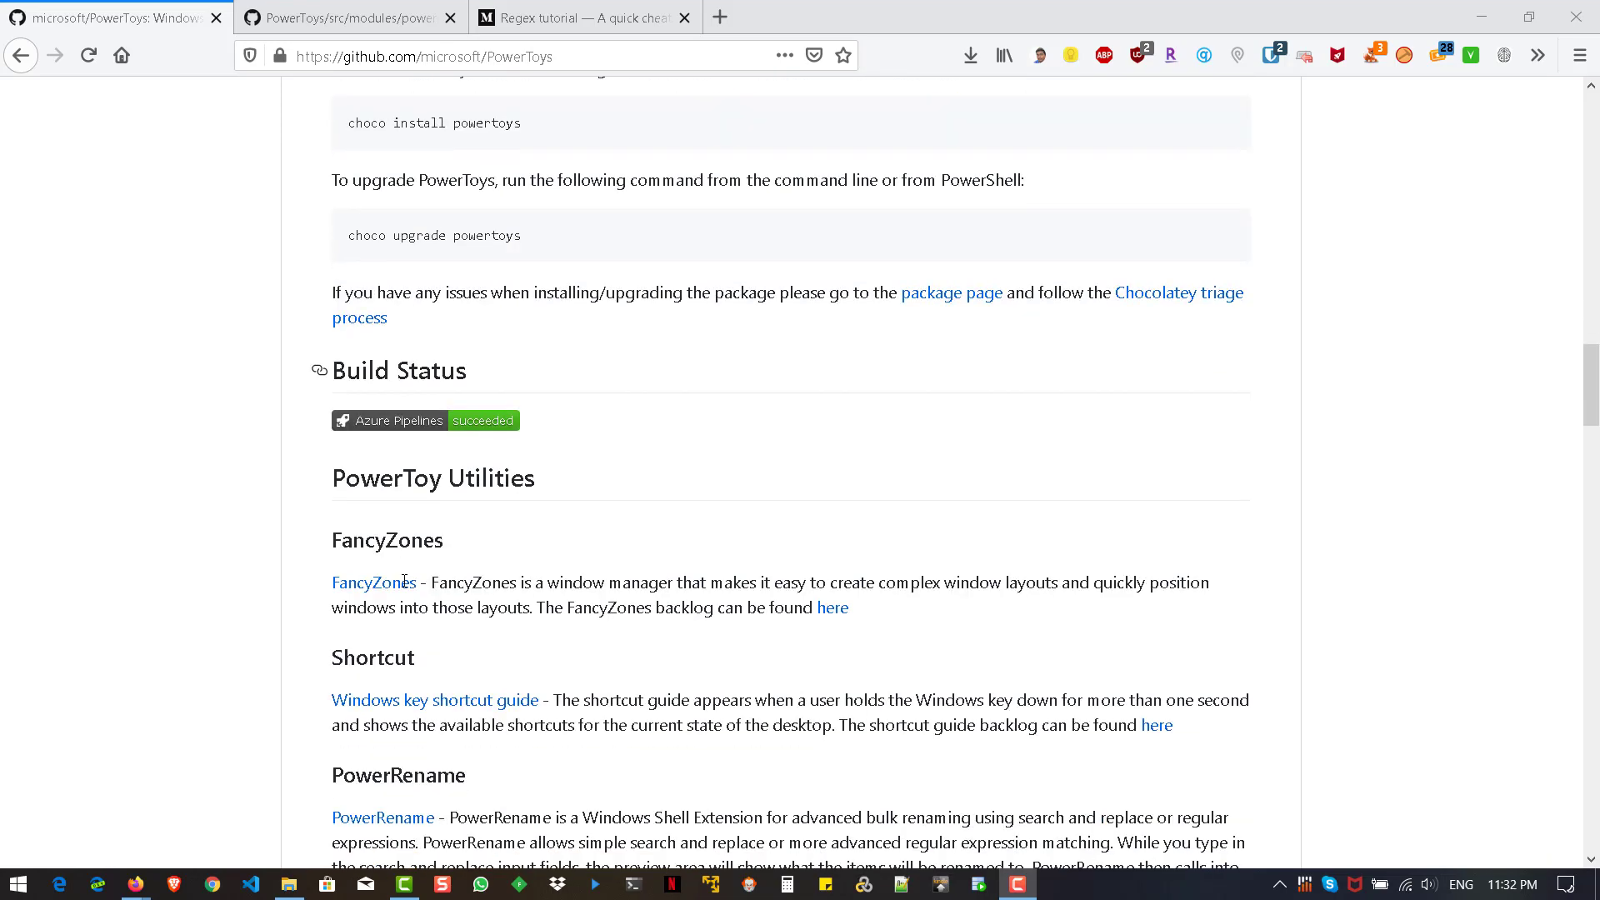
scroll(404, 581, down, 1)
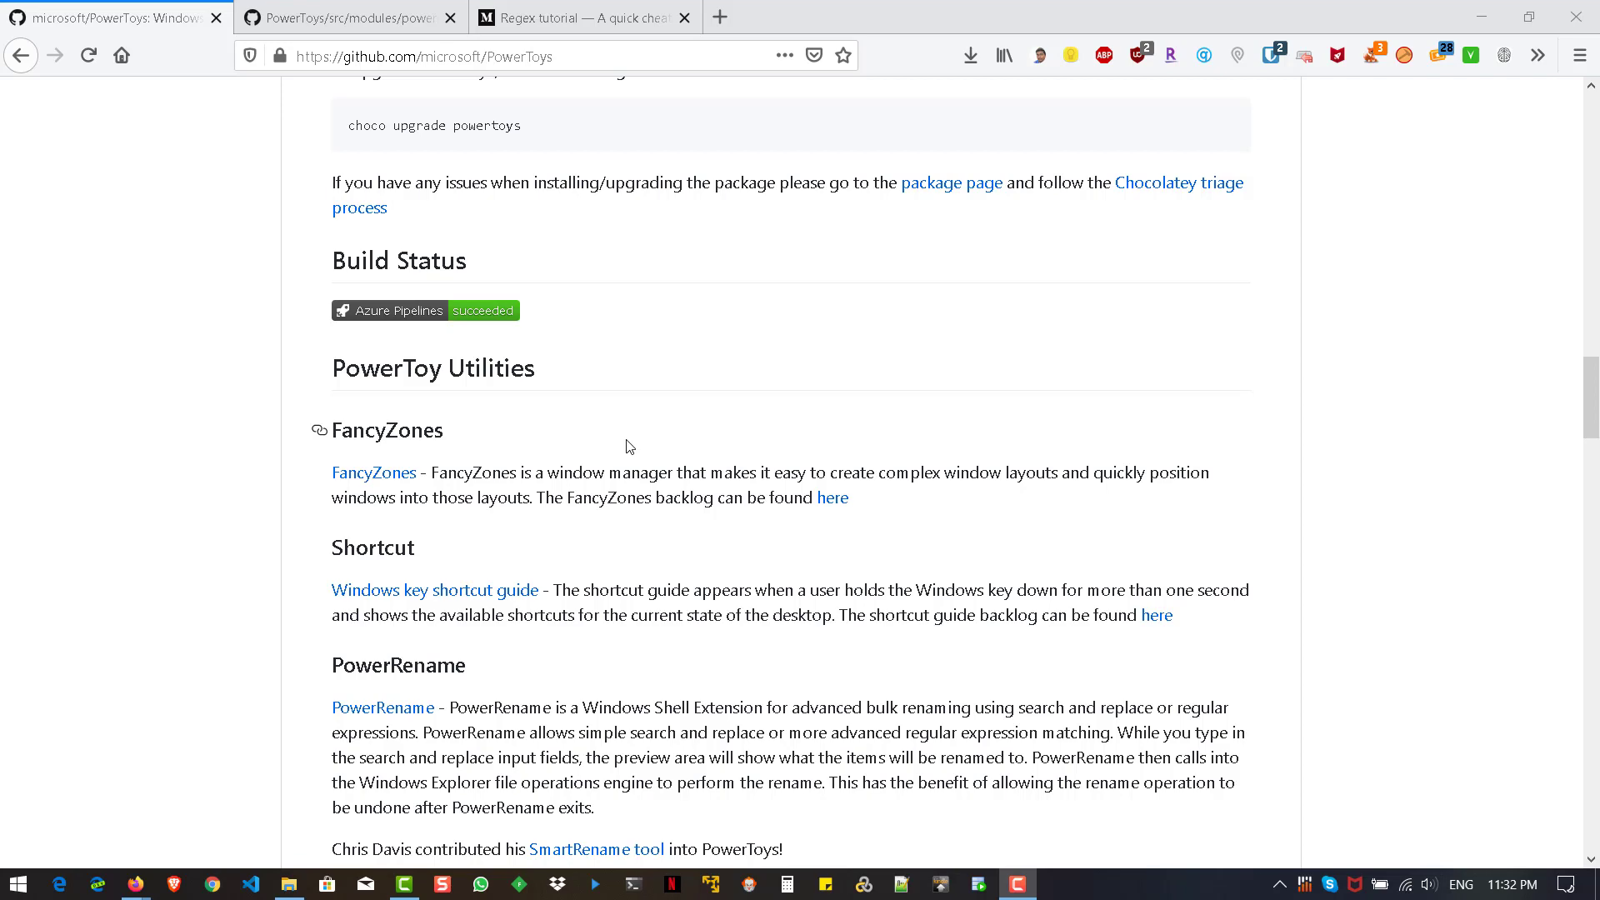
key(super)
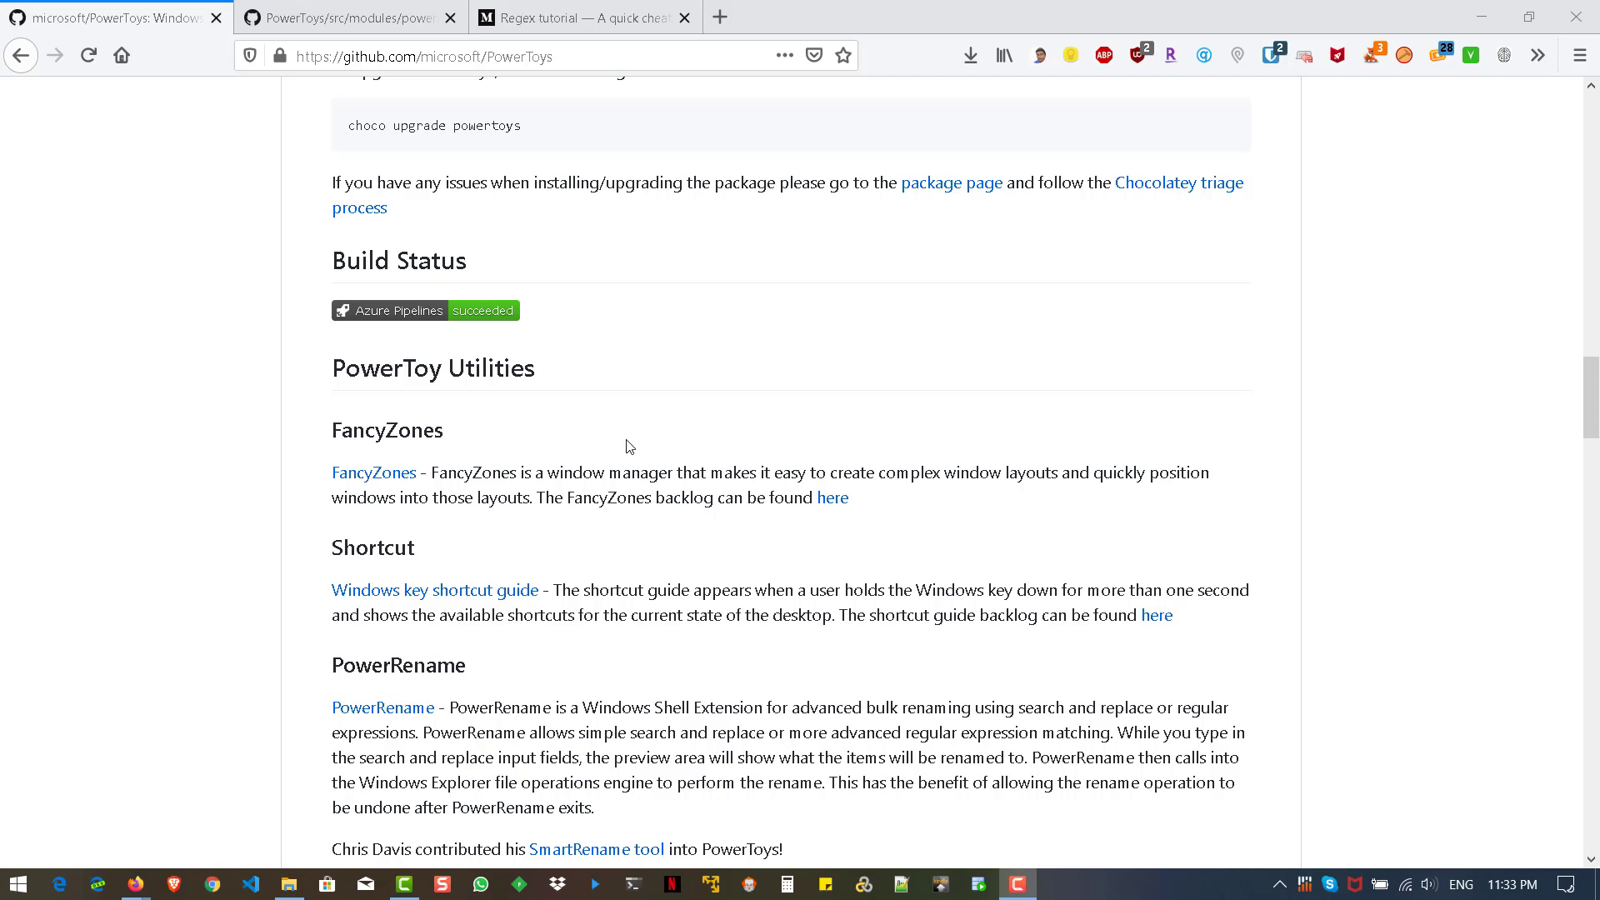
- Scroll to the PowerRename description, then switch to the PowerRenameDemo folder window
scroll(629, 446, down, 3)
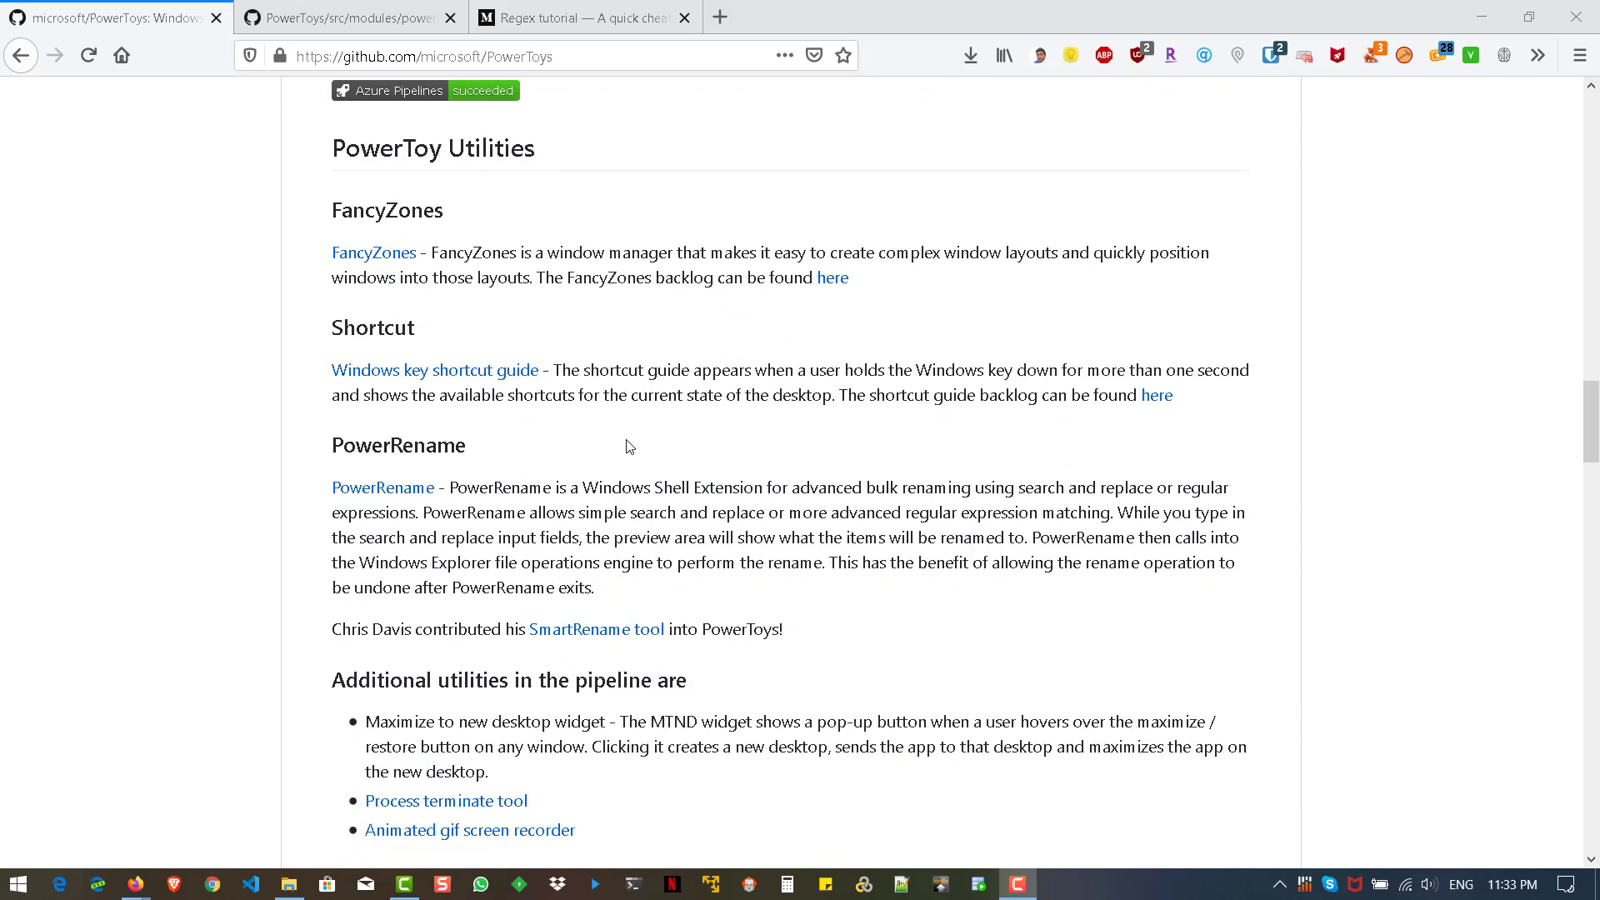
scroll(629, 447, down, 2)
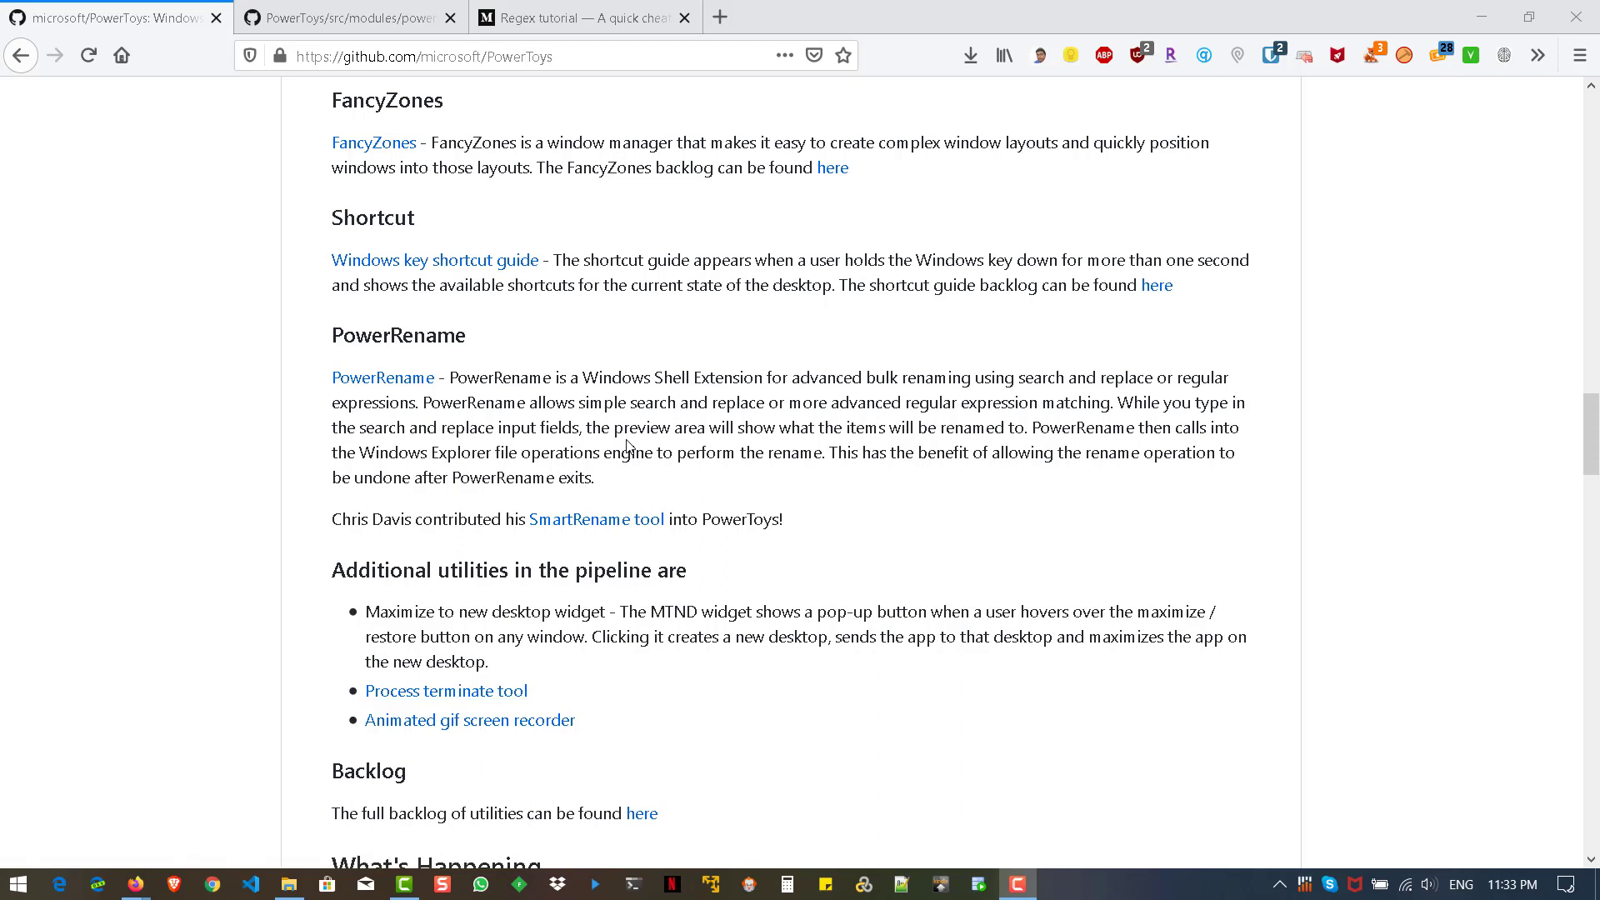
click(283, 779)
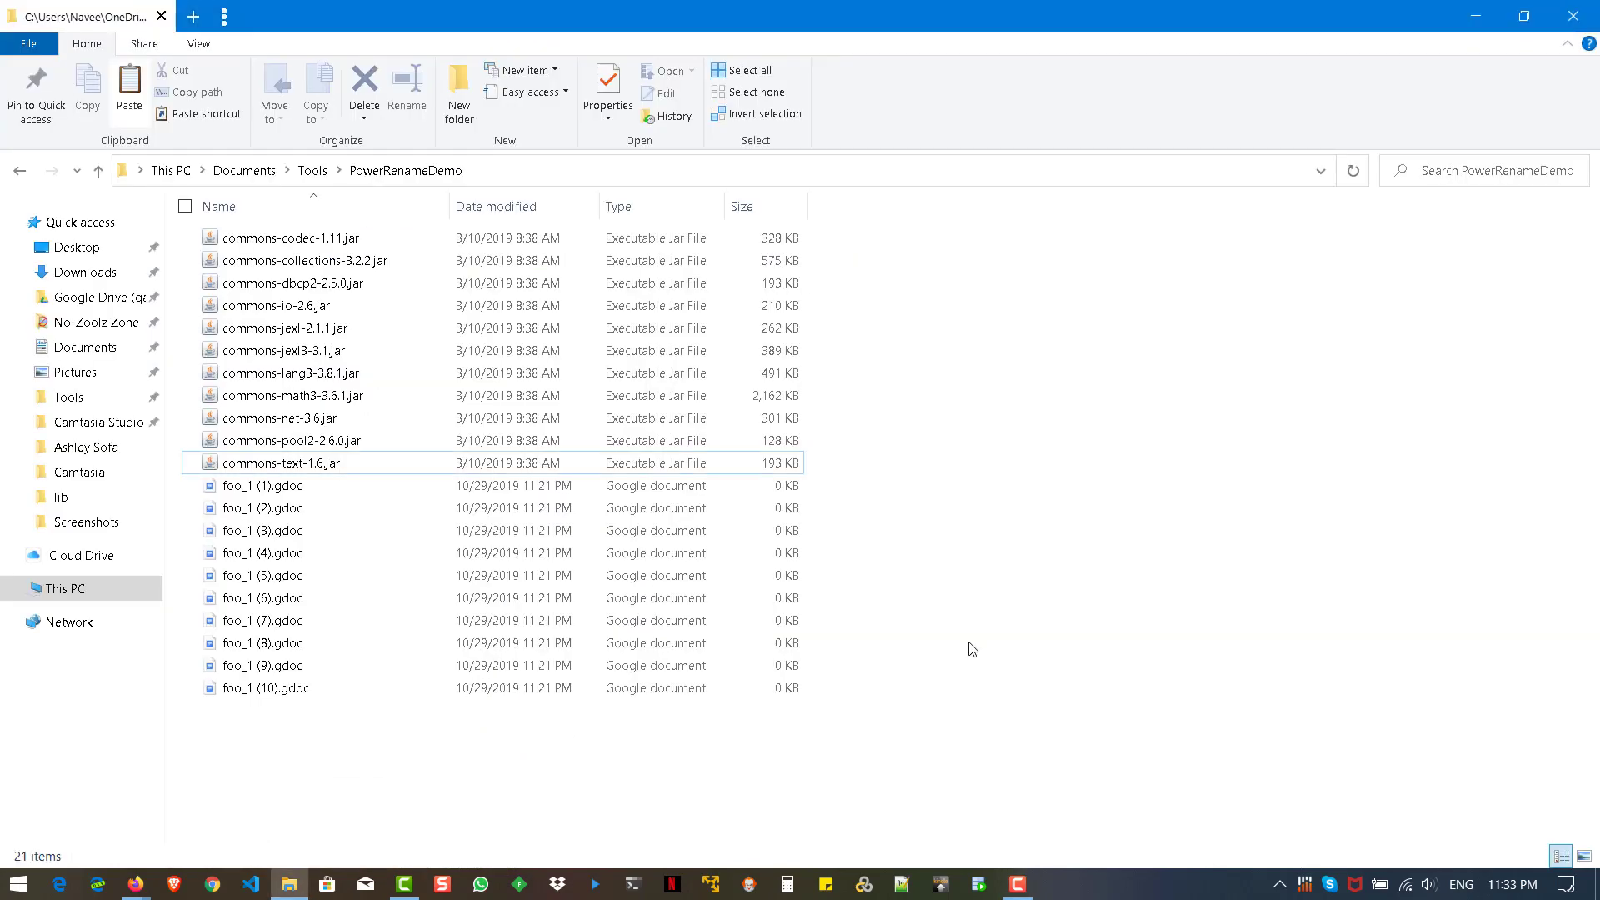
- Select commons-codec-1.11.jar, then foo_1 (1).gdoc, and reveal the hidden tray icons
click(397, 241)
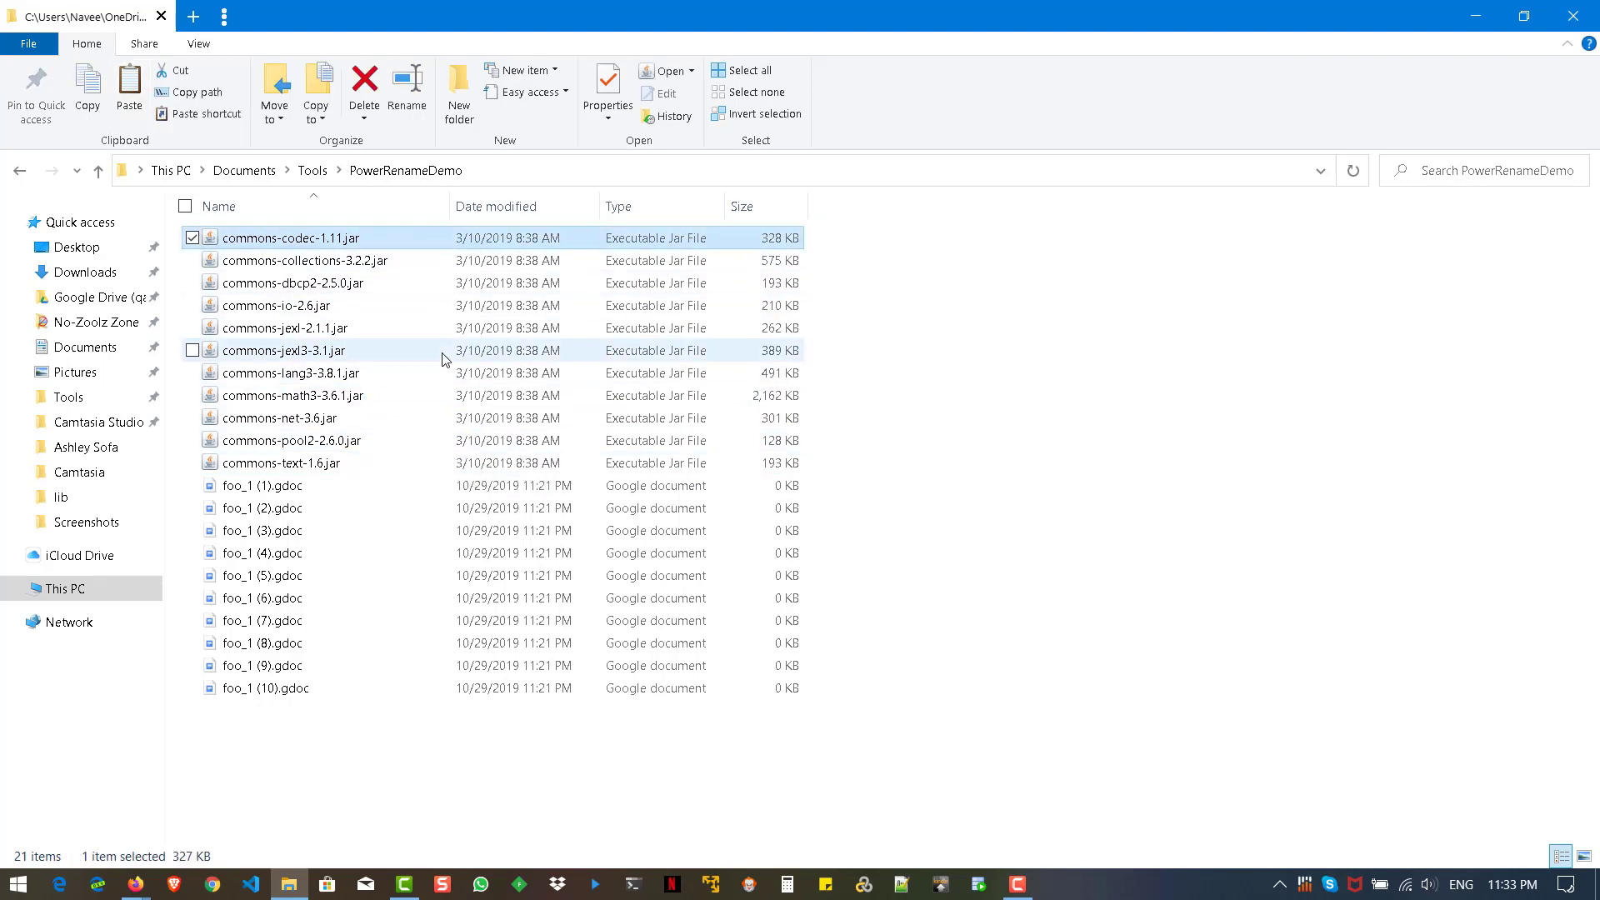
click(351, 487)
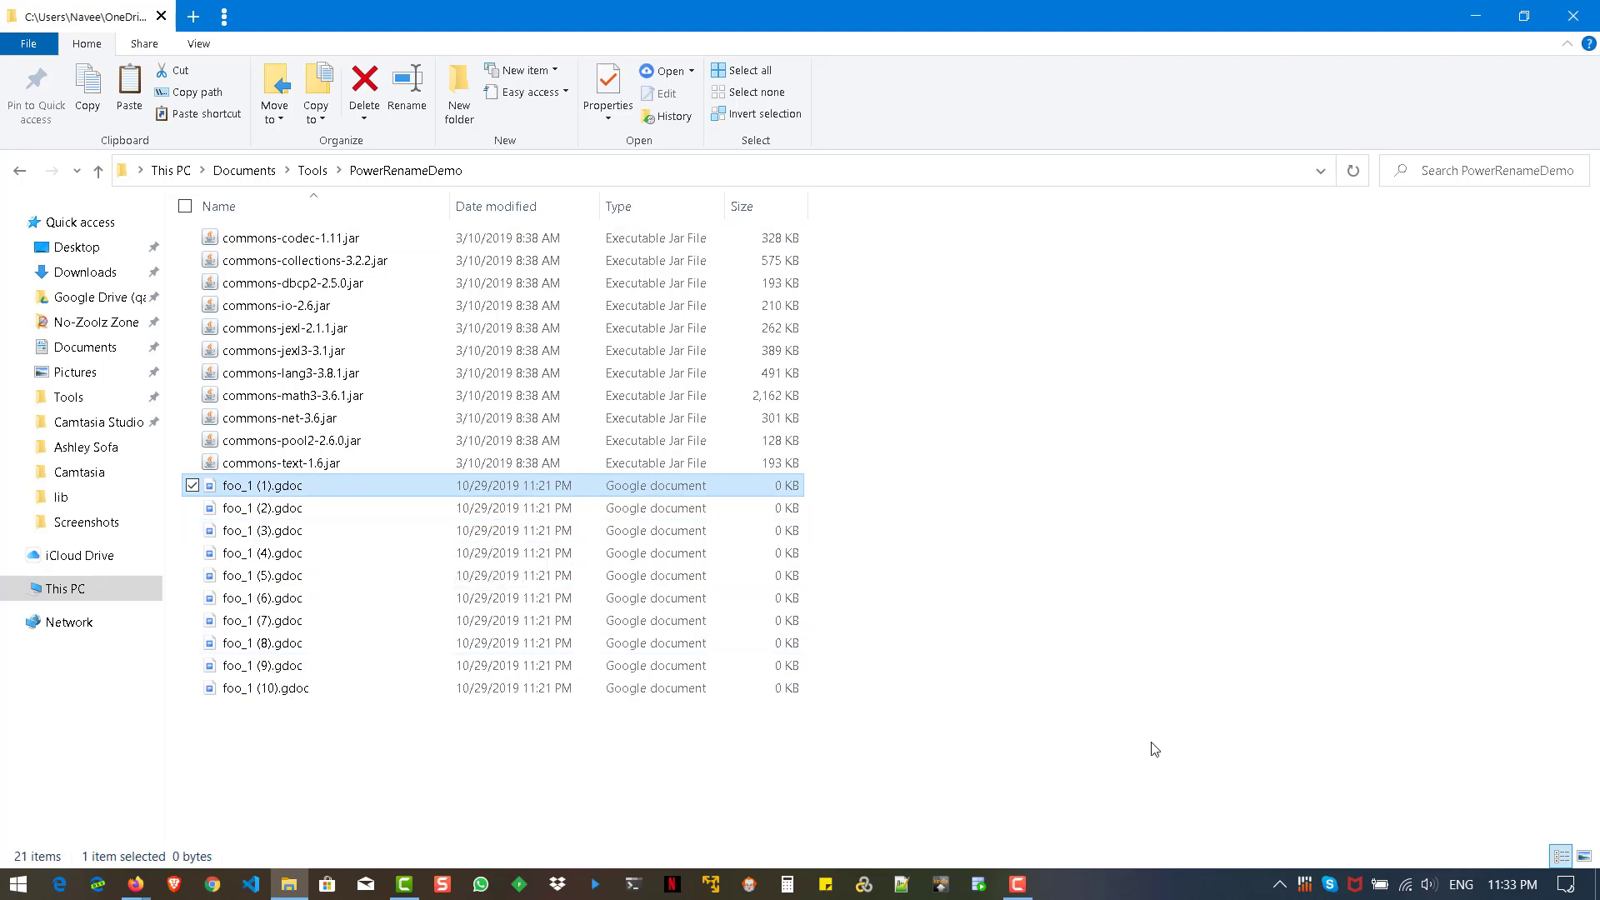
click(1279, 885)
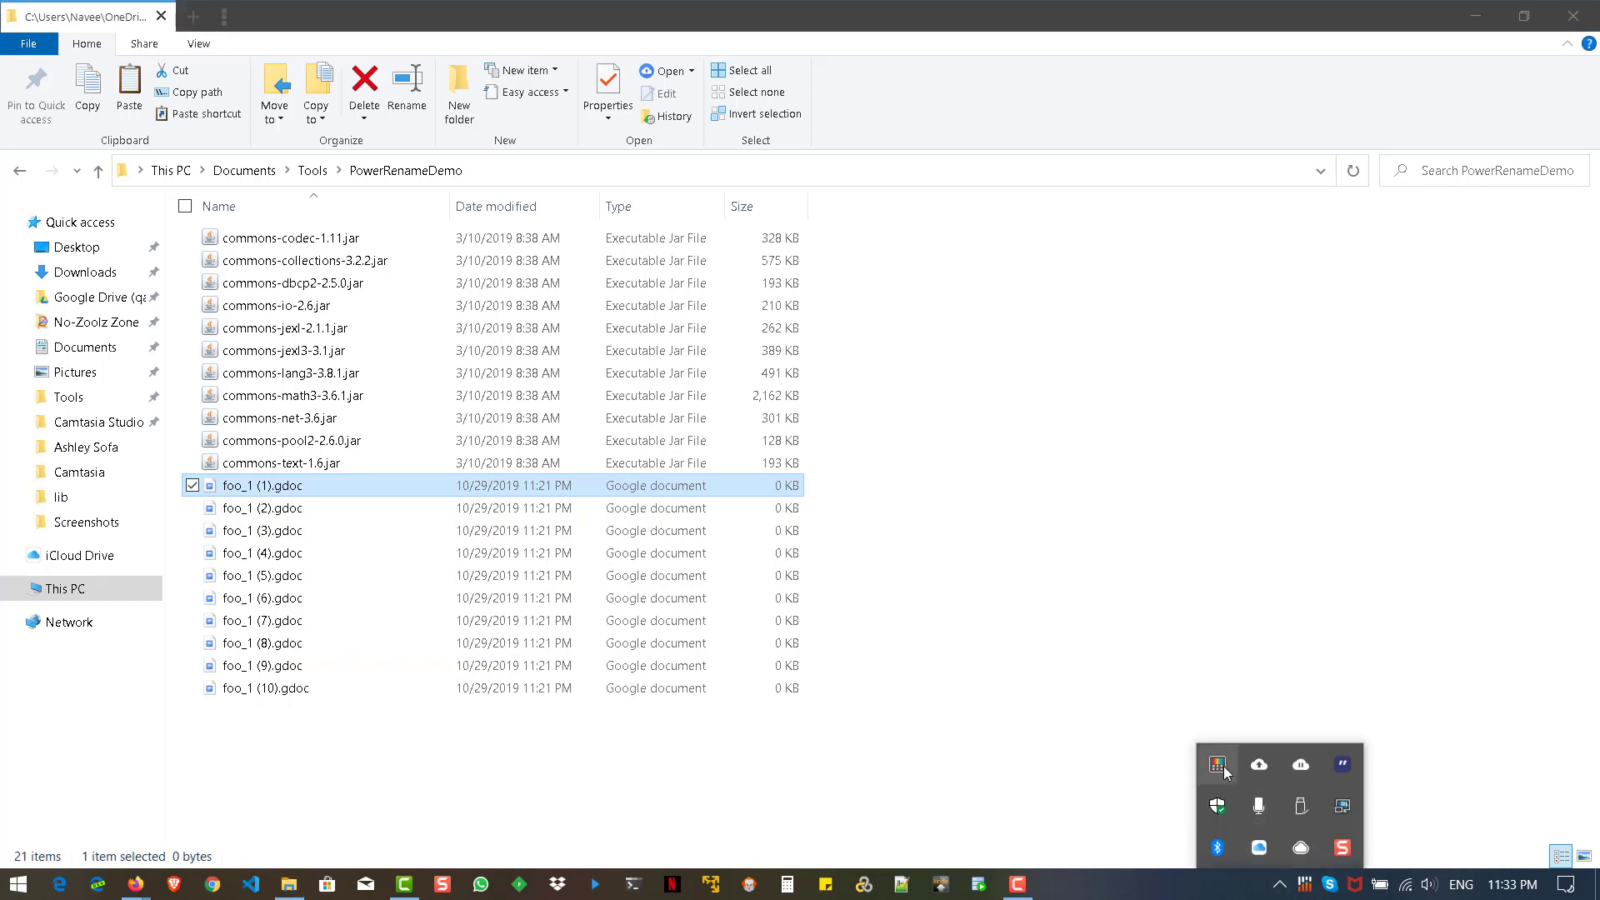
right_click(1224, 773)
click(1226, 711)
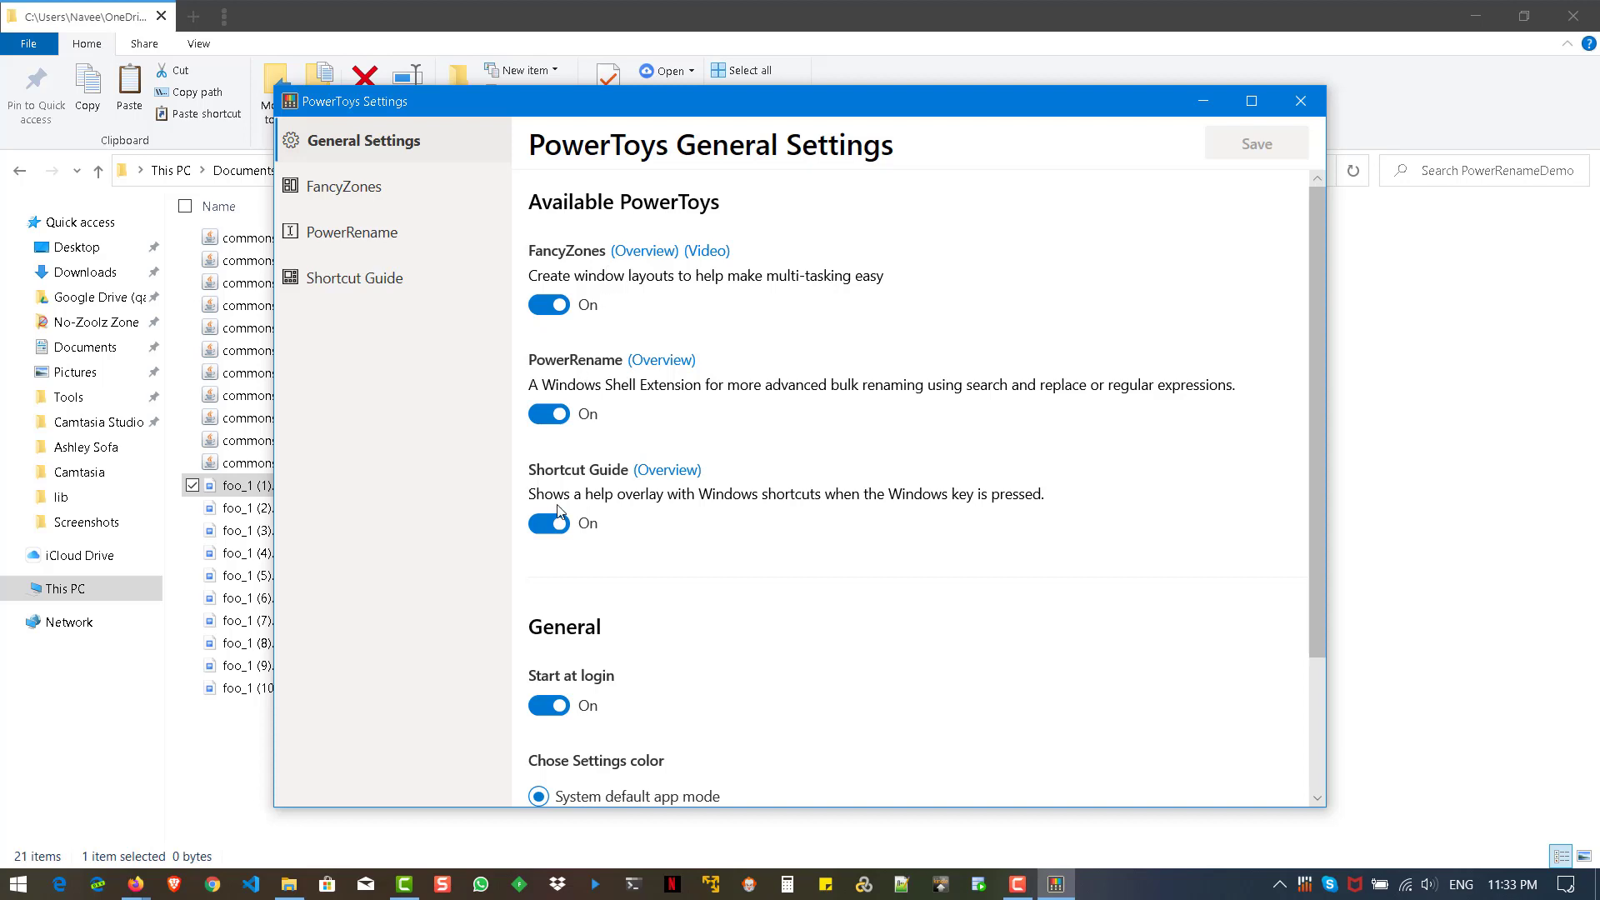
click(379, 240)
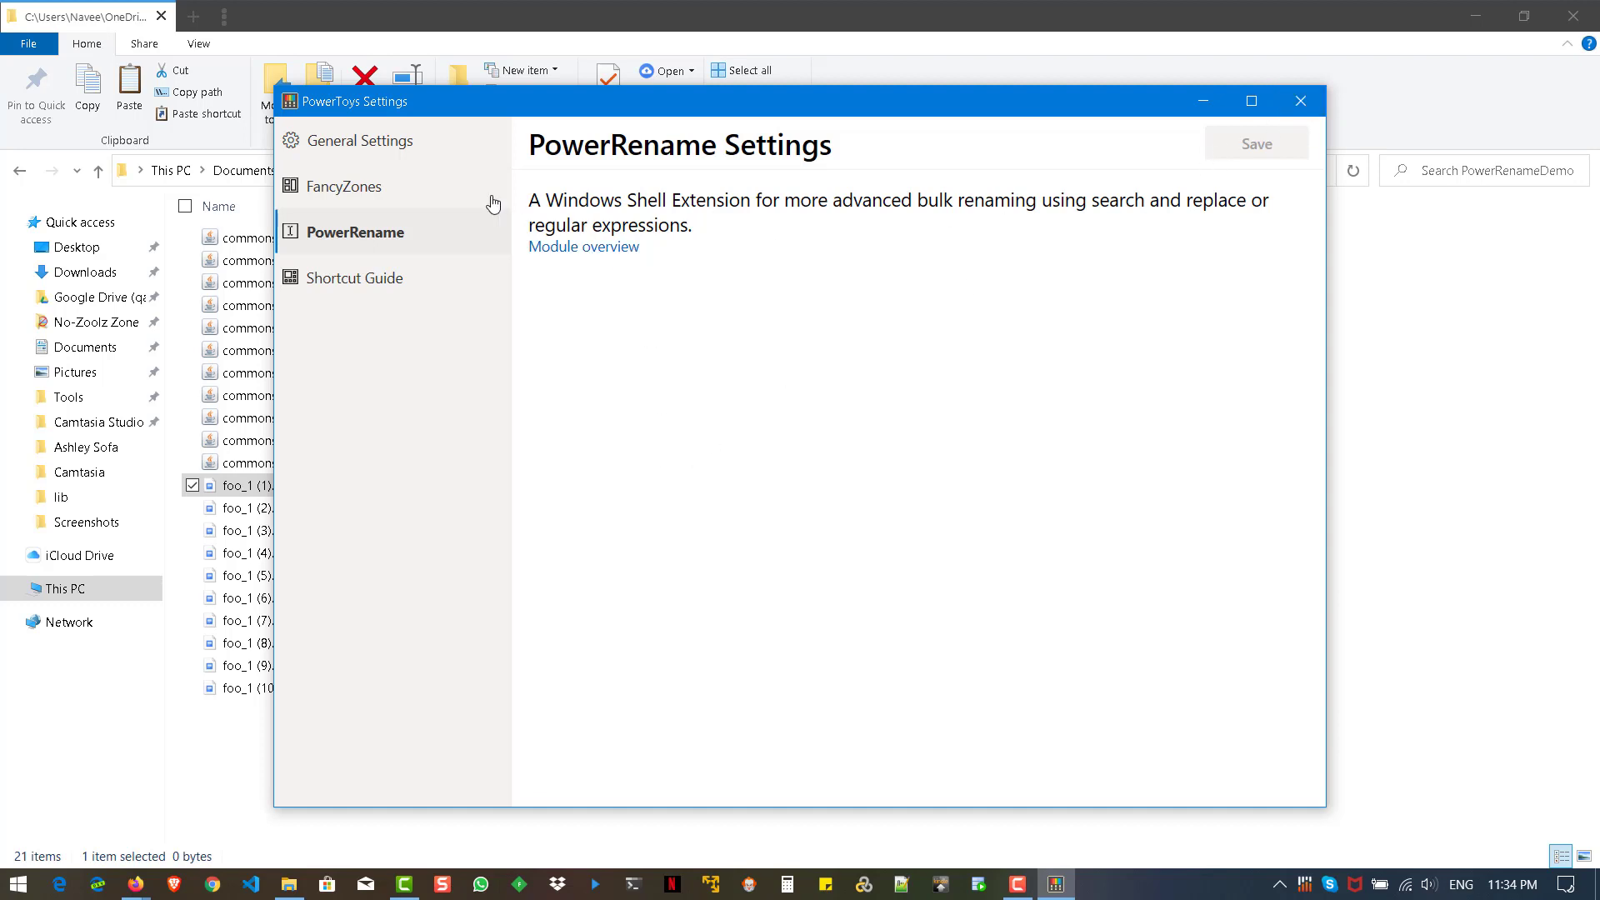
click(389, 198)
click(1299, 98)
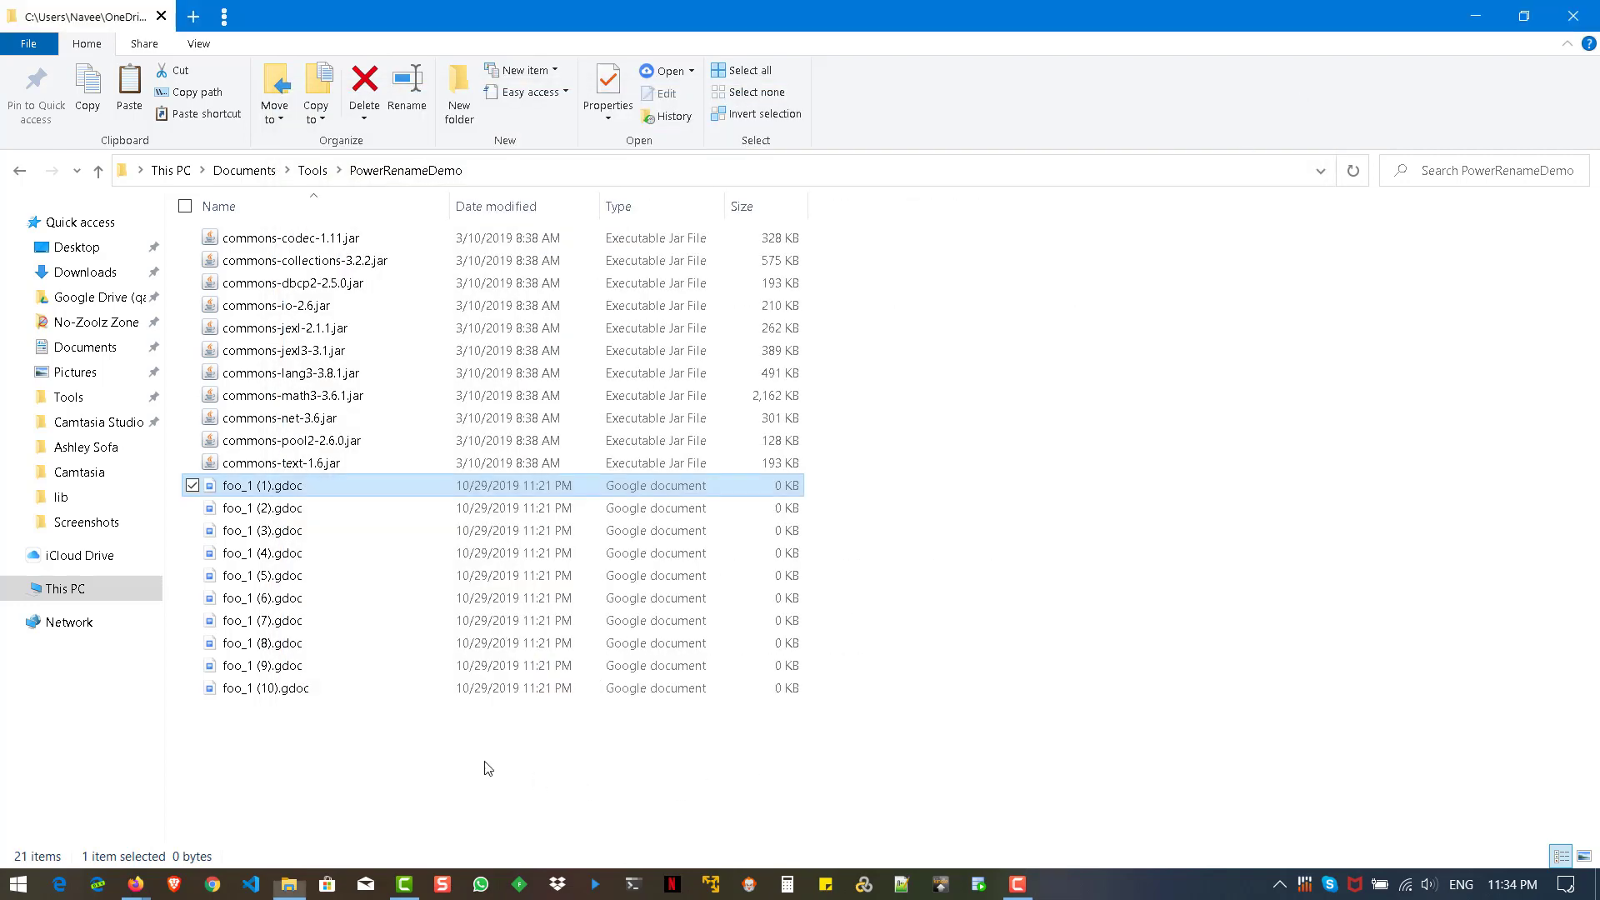
- Select commons-text-1.6.jar and bring up, then dismiss, the file and folder context menus
click(343, 464)
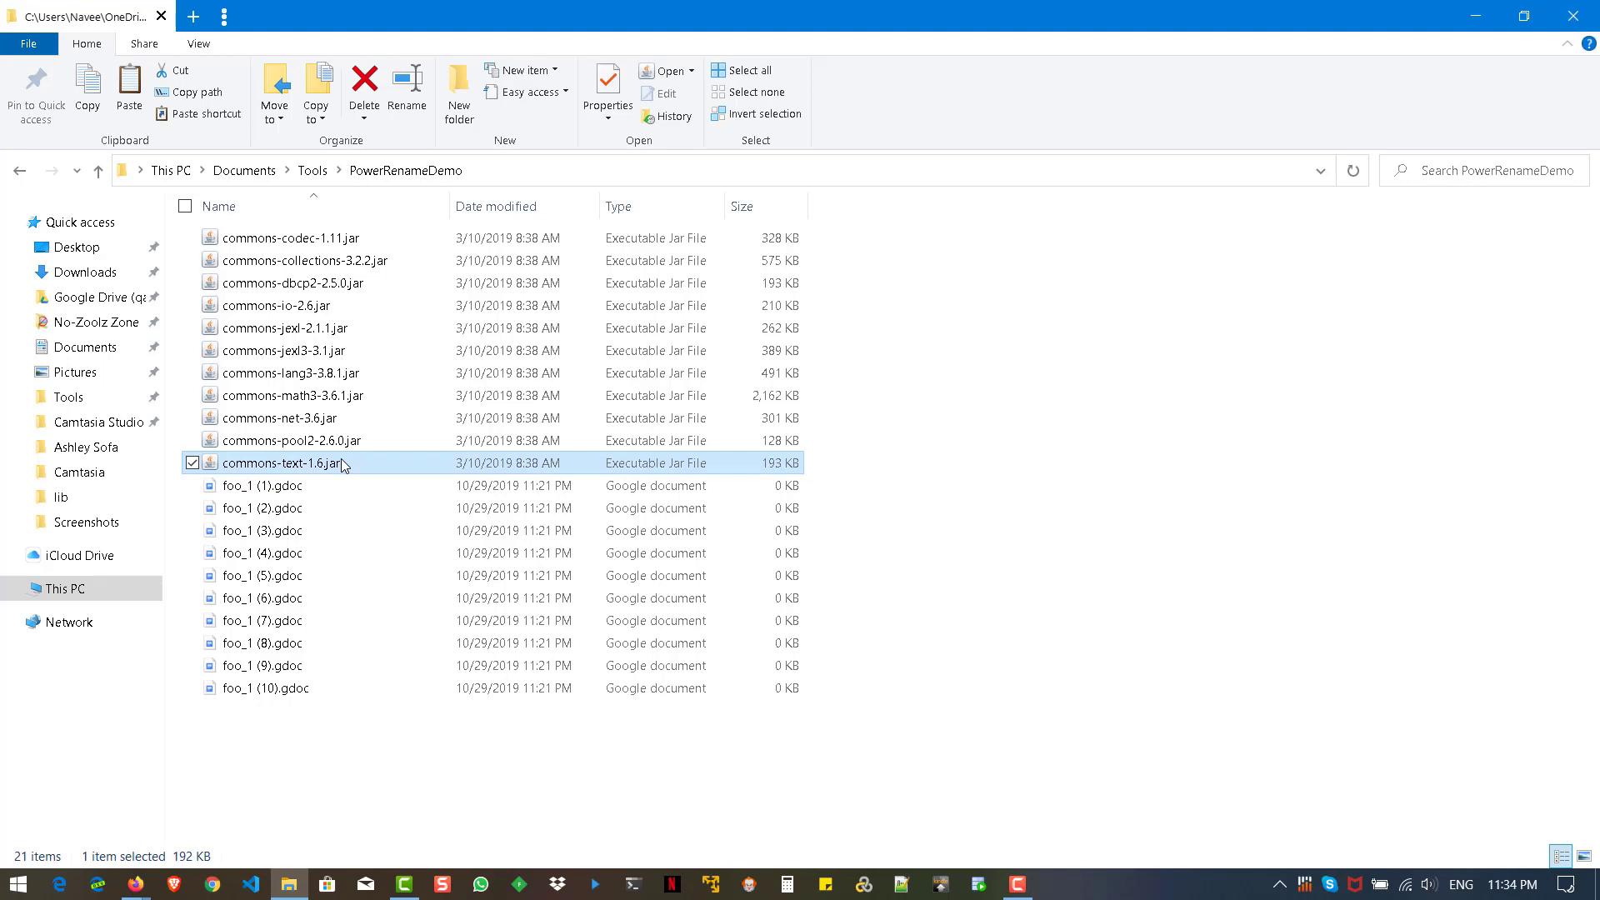
right_click(342, 464)
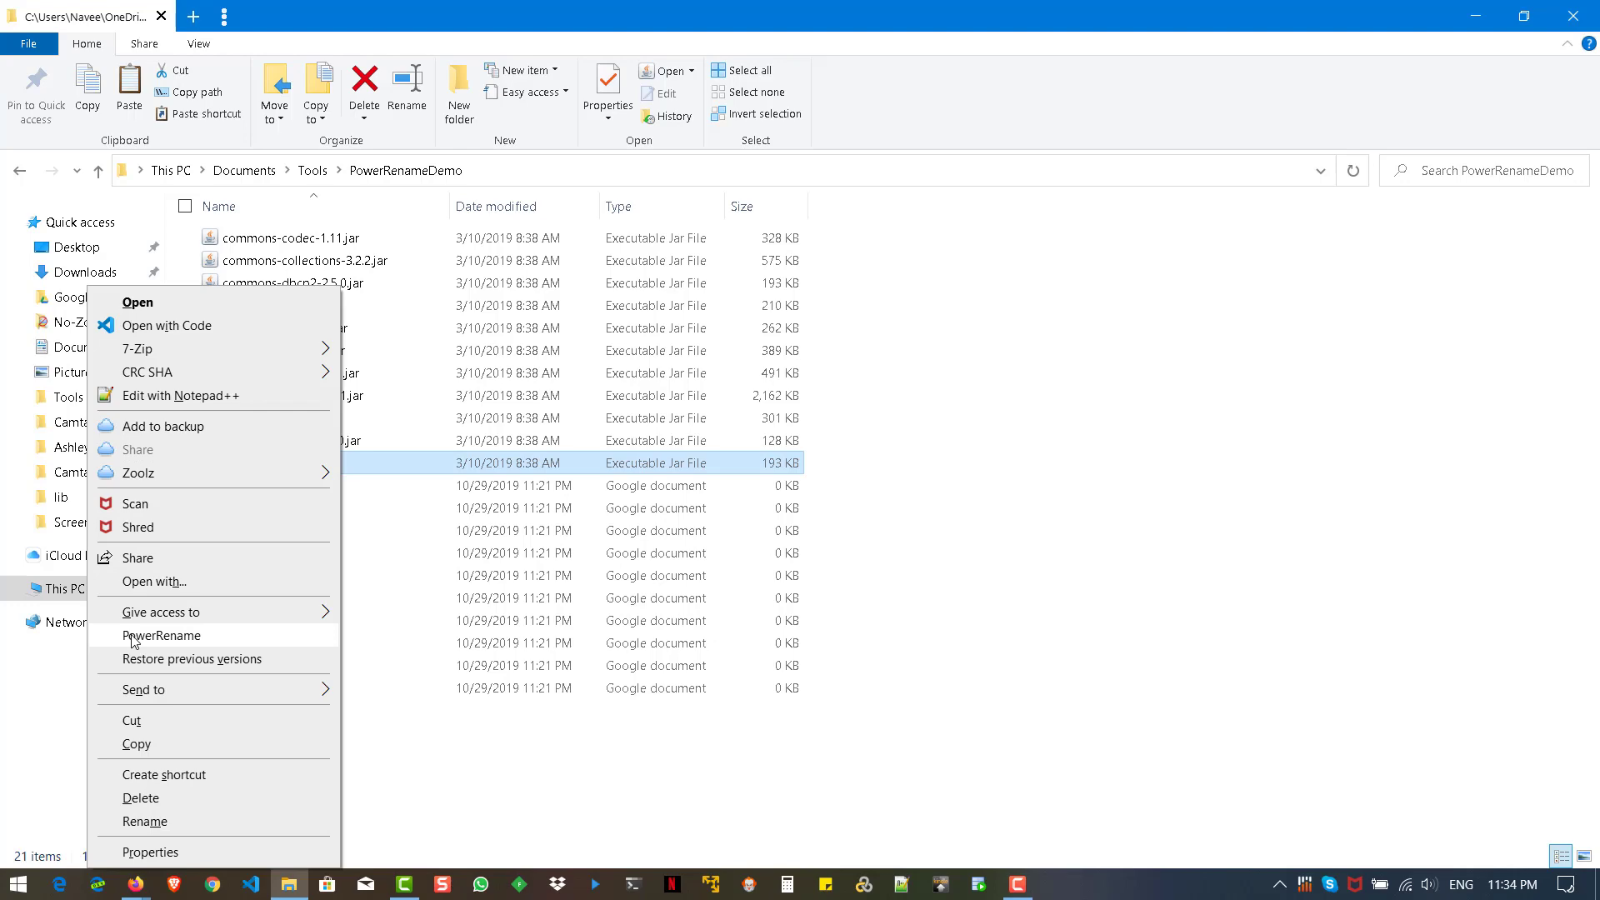
click(298, 756)
right_click(298, 755)
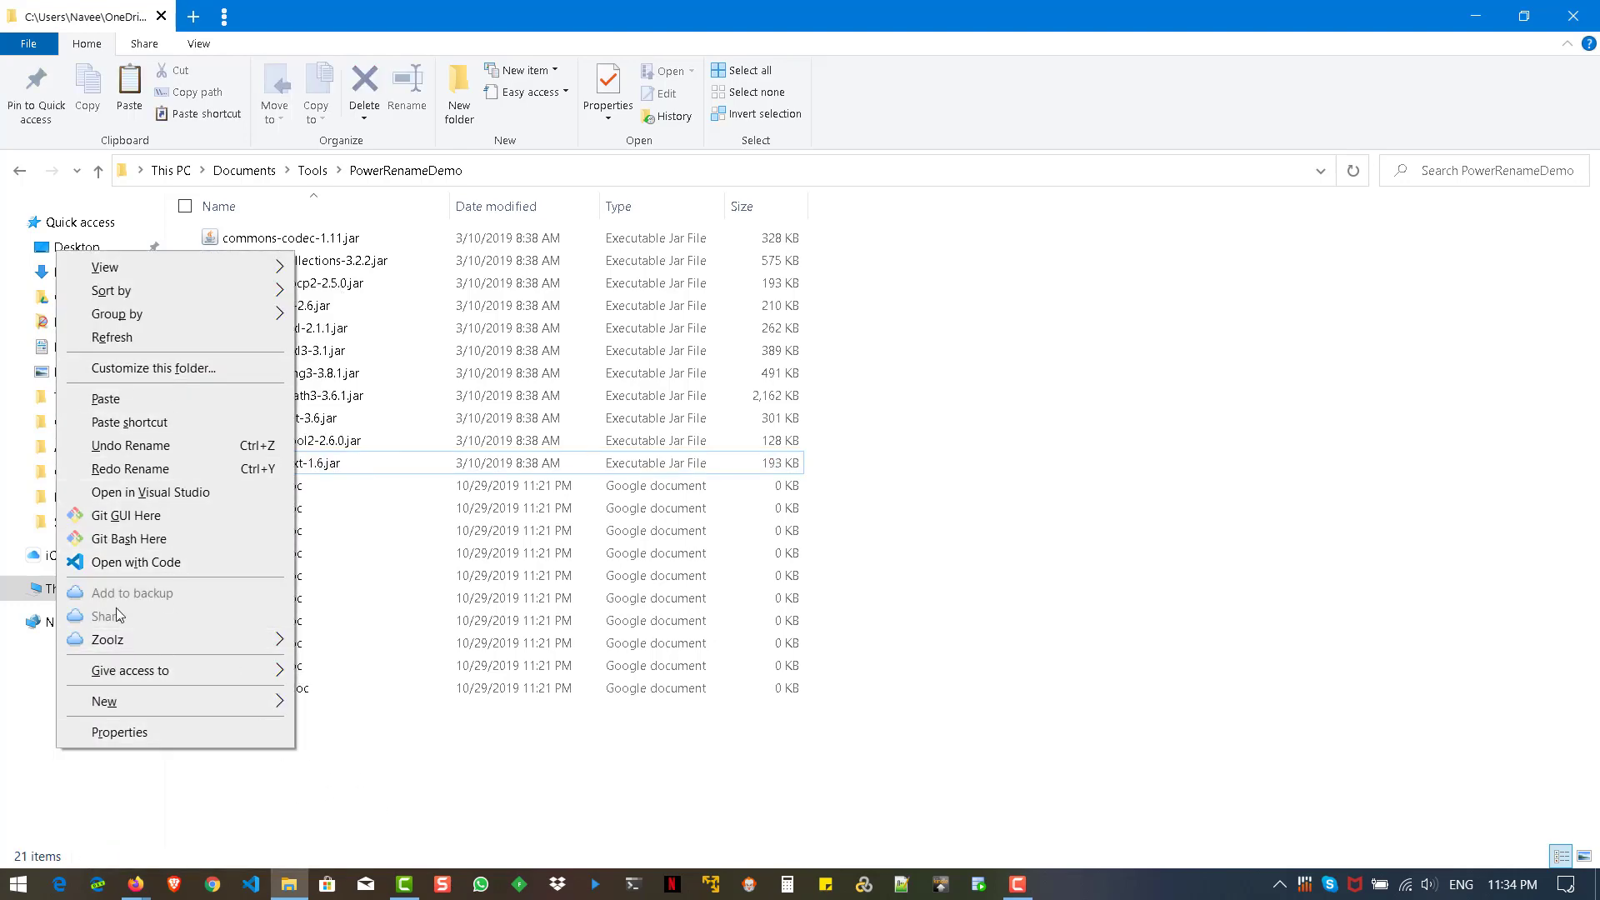
click(432, 787)
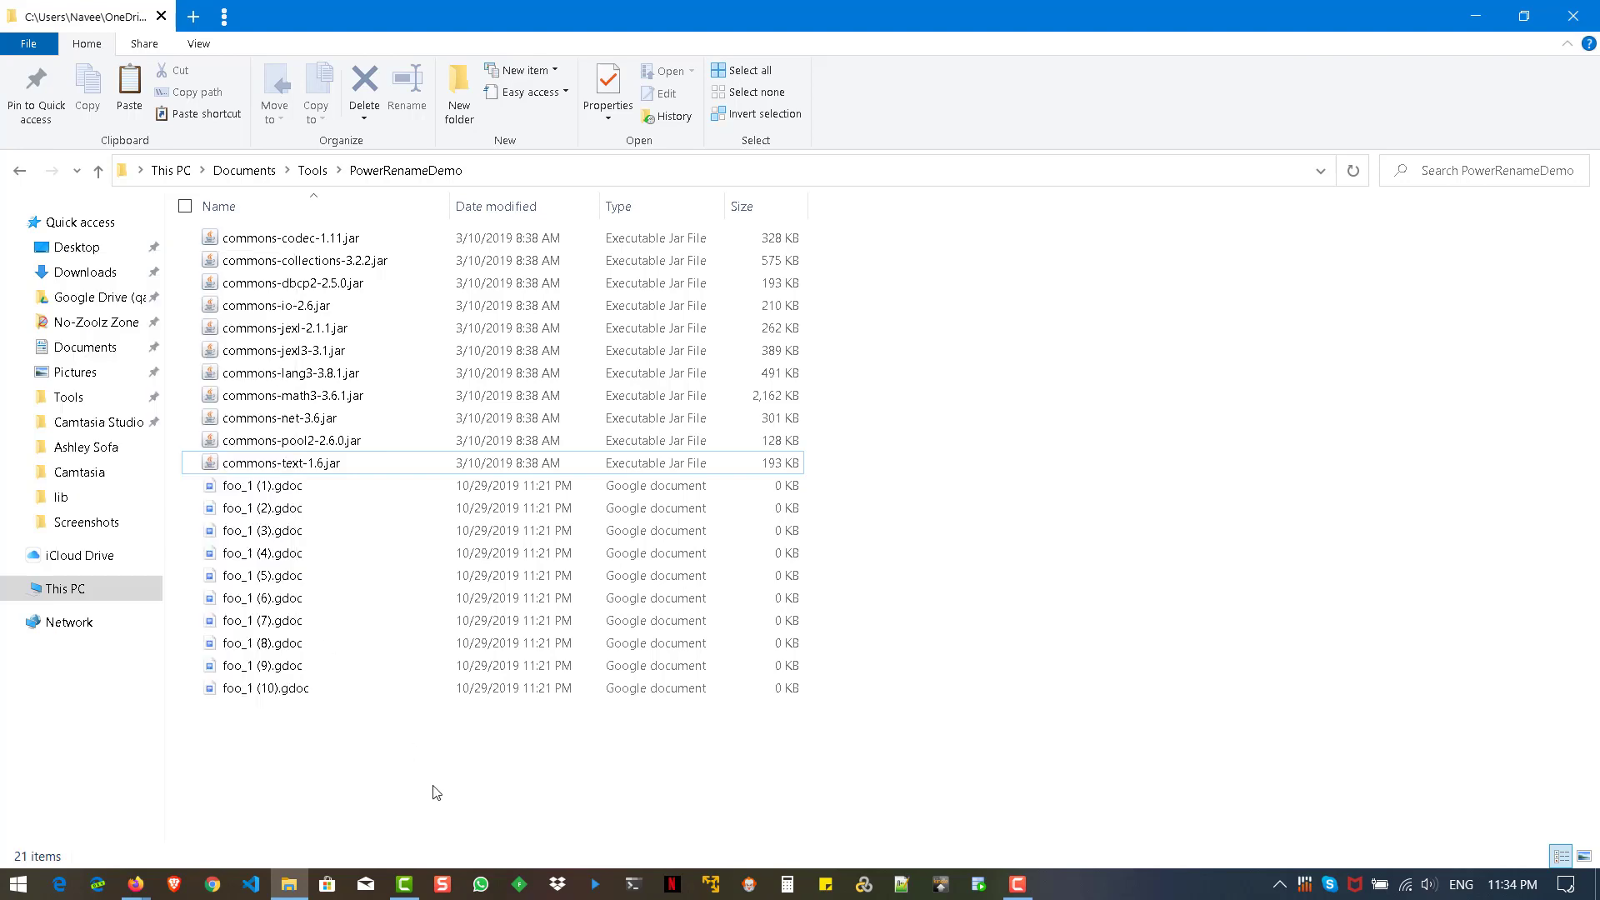
- Select the eleven jars from commons-text-1.6.jar to commons-codec-1.11.jar and launch PowerRename, centred on screen
click(309, 466)
shift+click(274, 240)
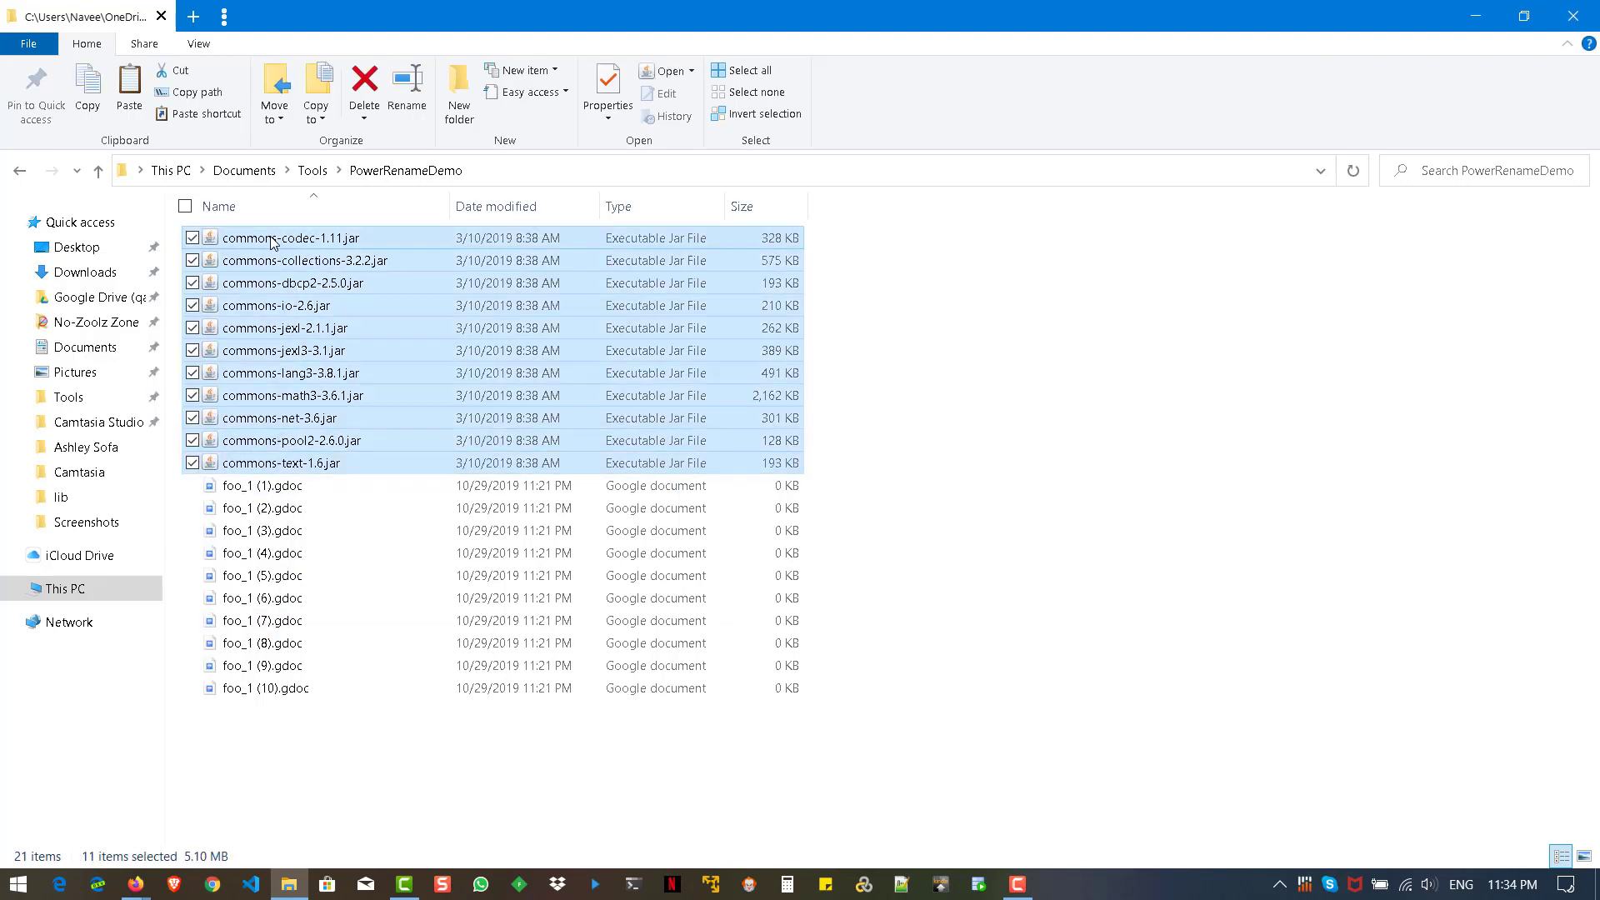
right_click(271, 239)
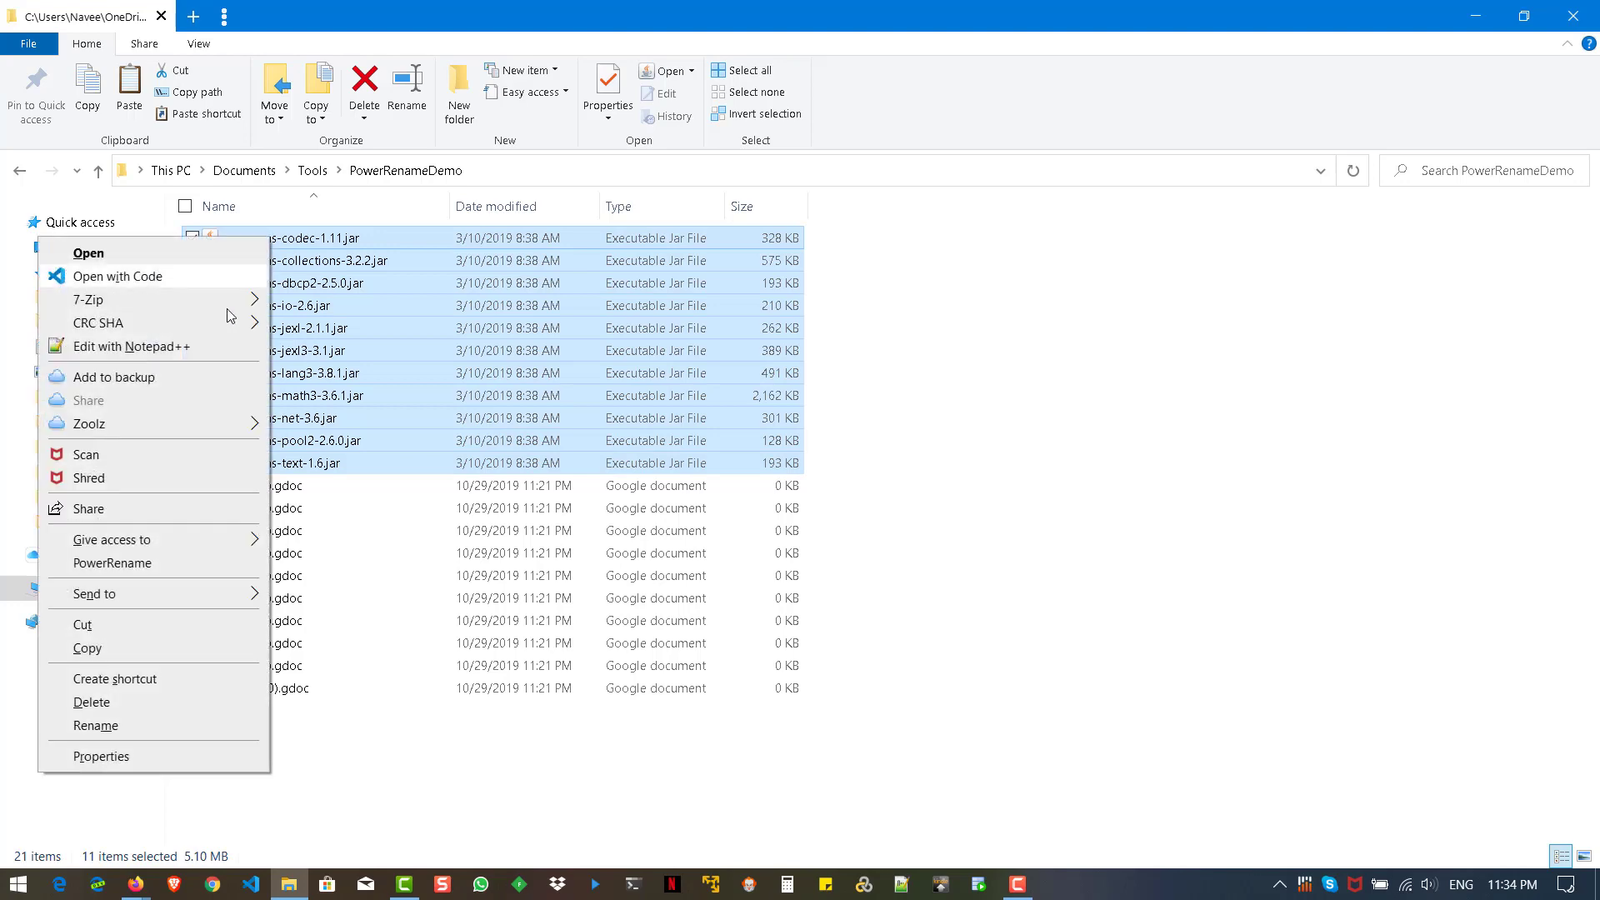
click(146, 565)
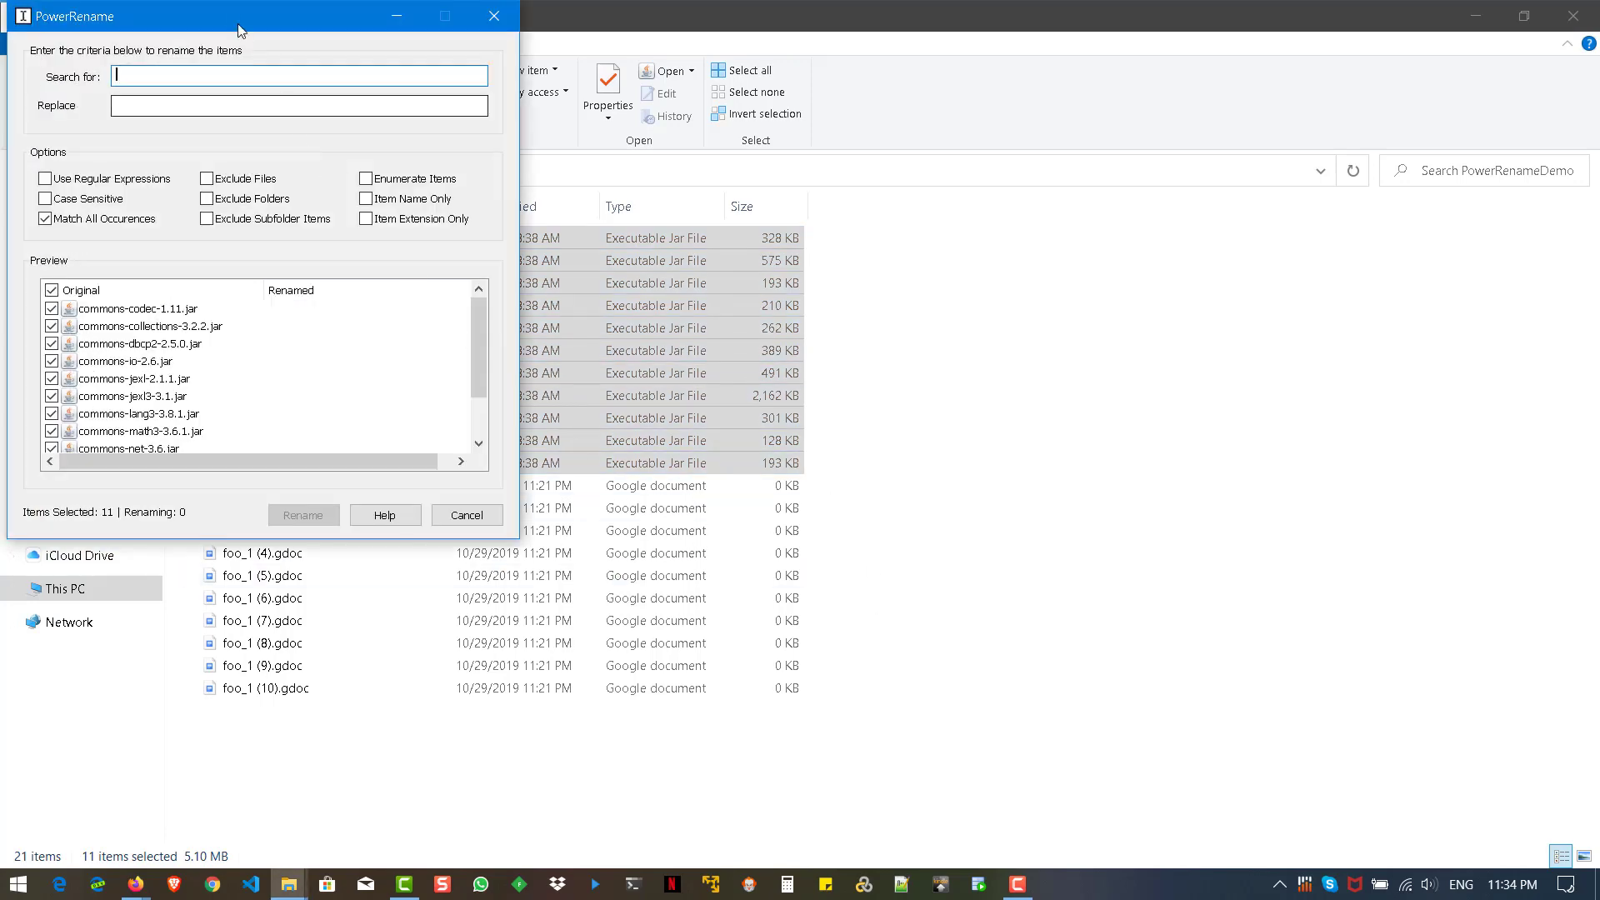
drag(228, 15, 586, 190)
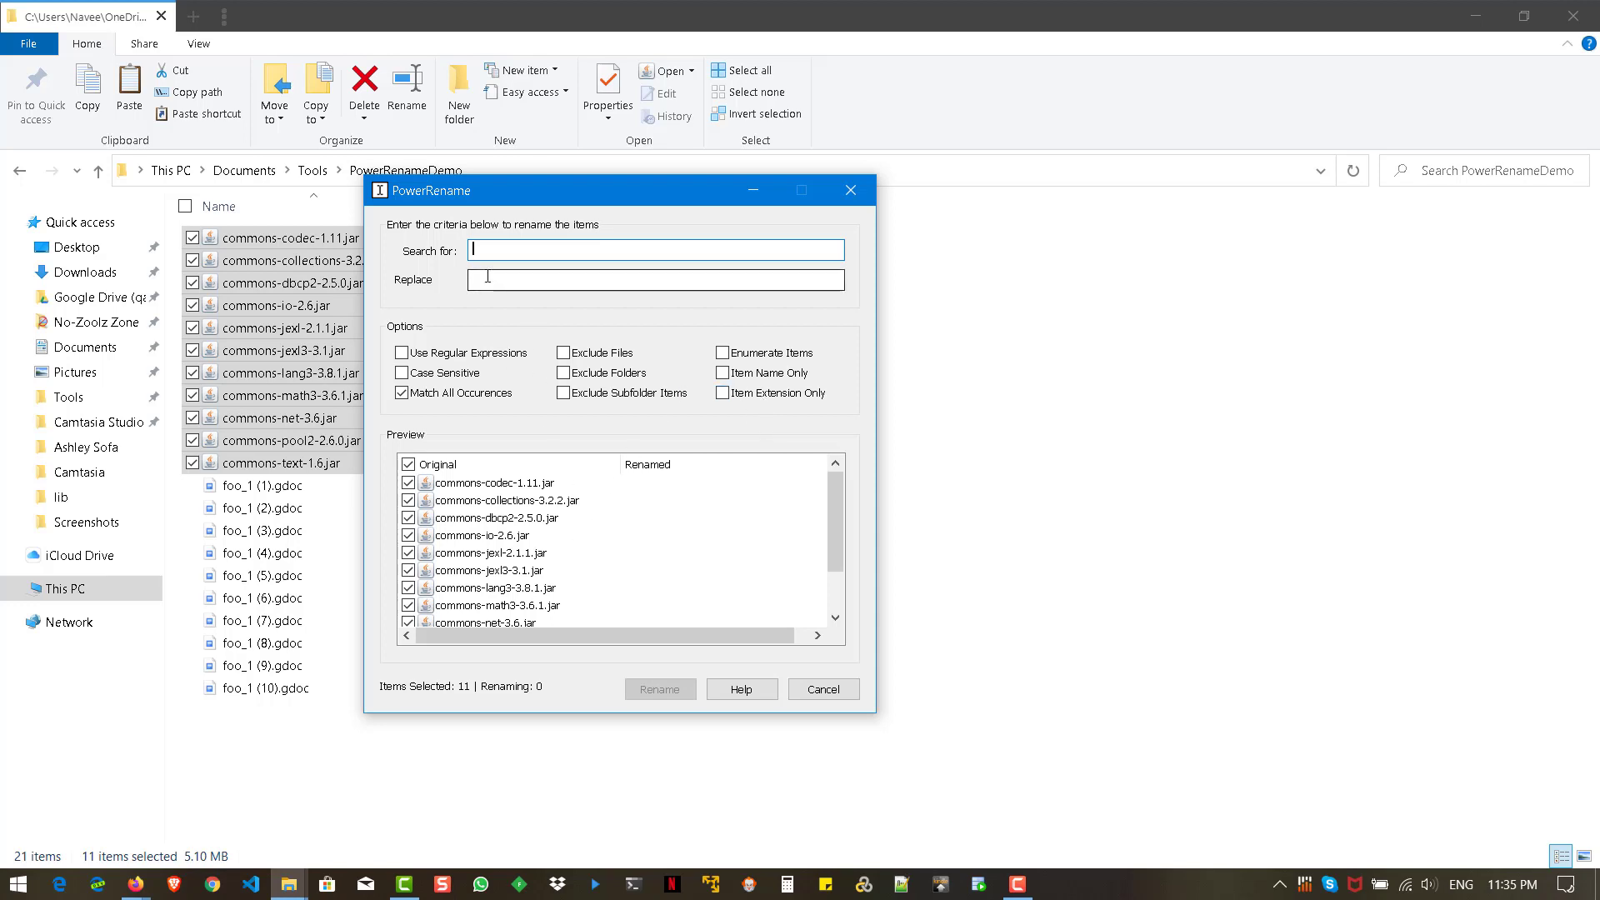
- Scroll the preview list and enter 'commons' as the search term
scroll(488, 550, down, 1)
scroll(487, 550, up, 1)
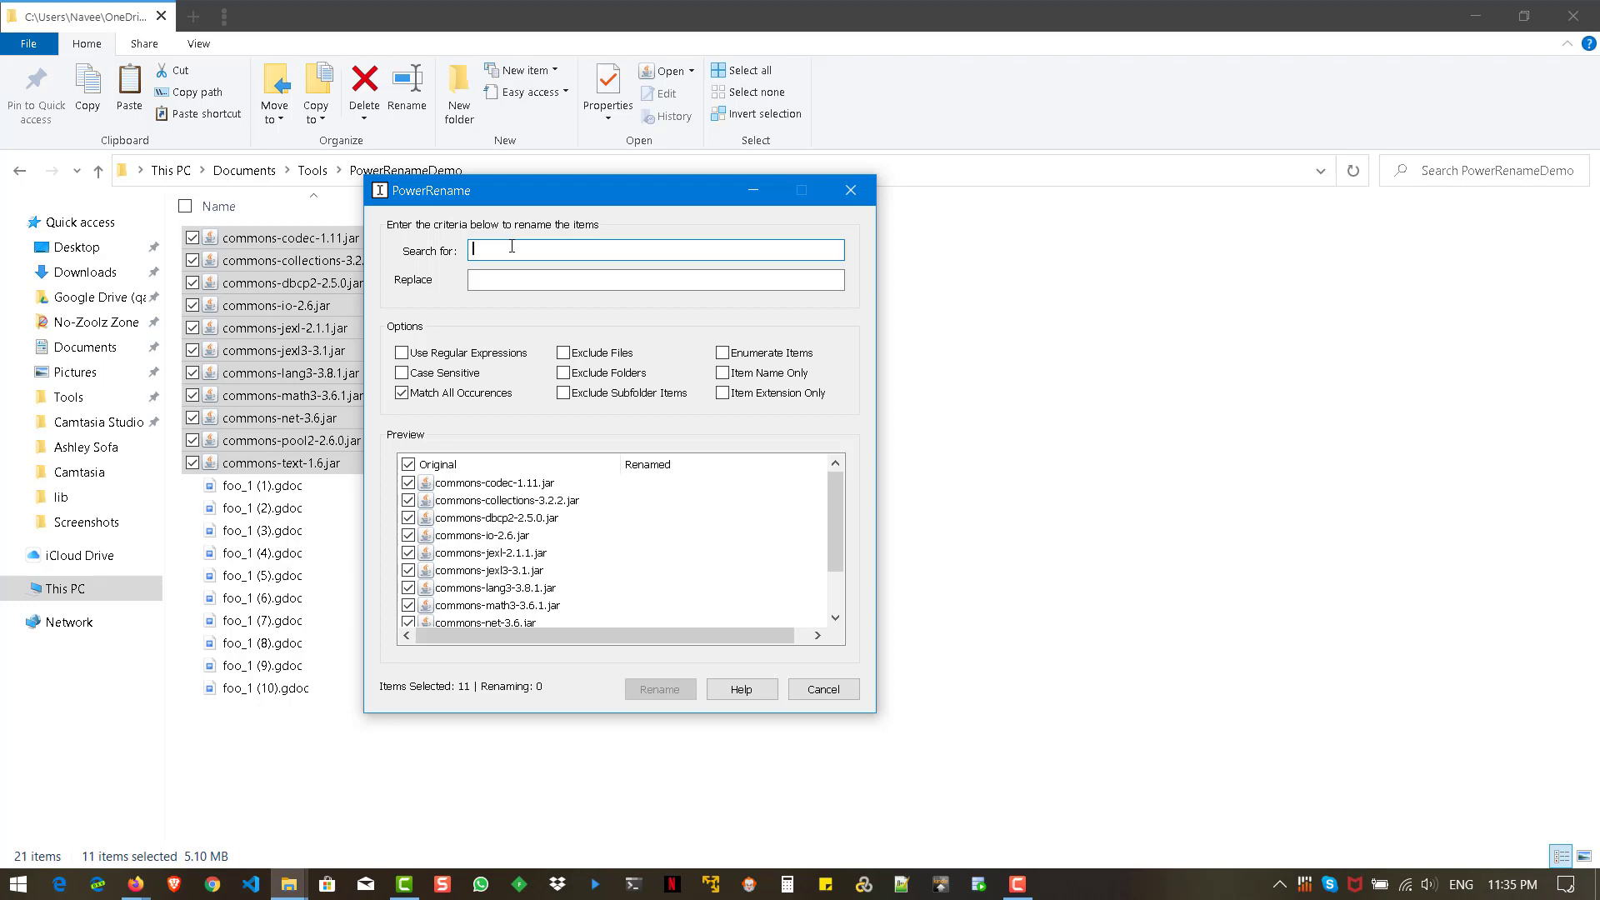
text(commons)
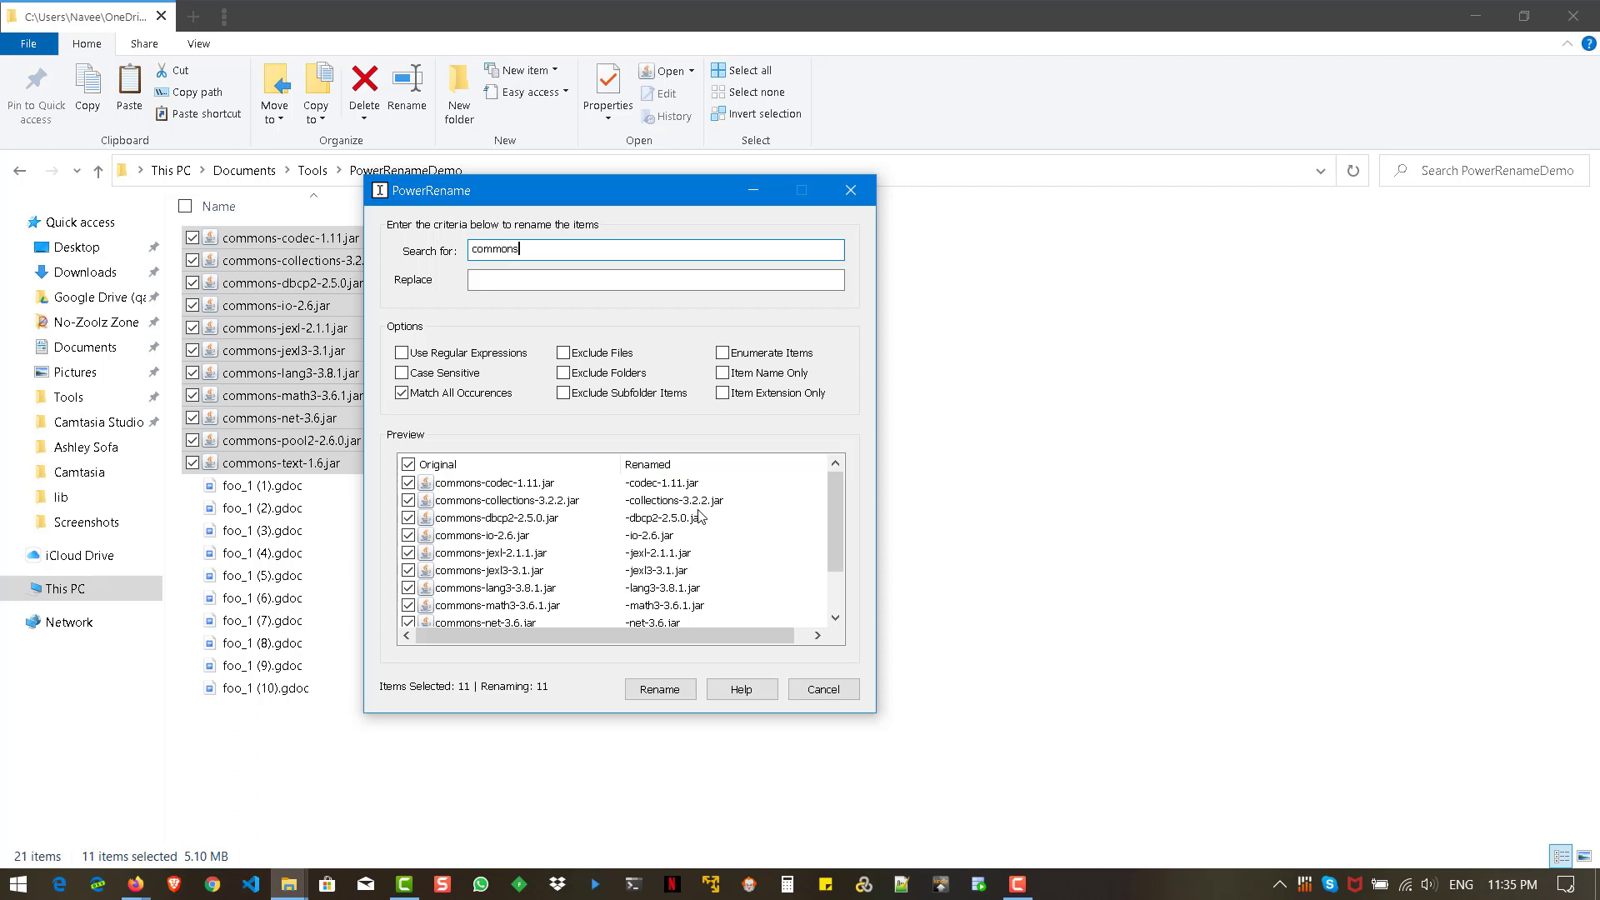
- Replace 'commons' with 'old-commons' and apply the rename to the eleven jars
click(577, 279)
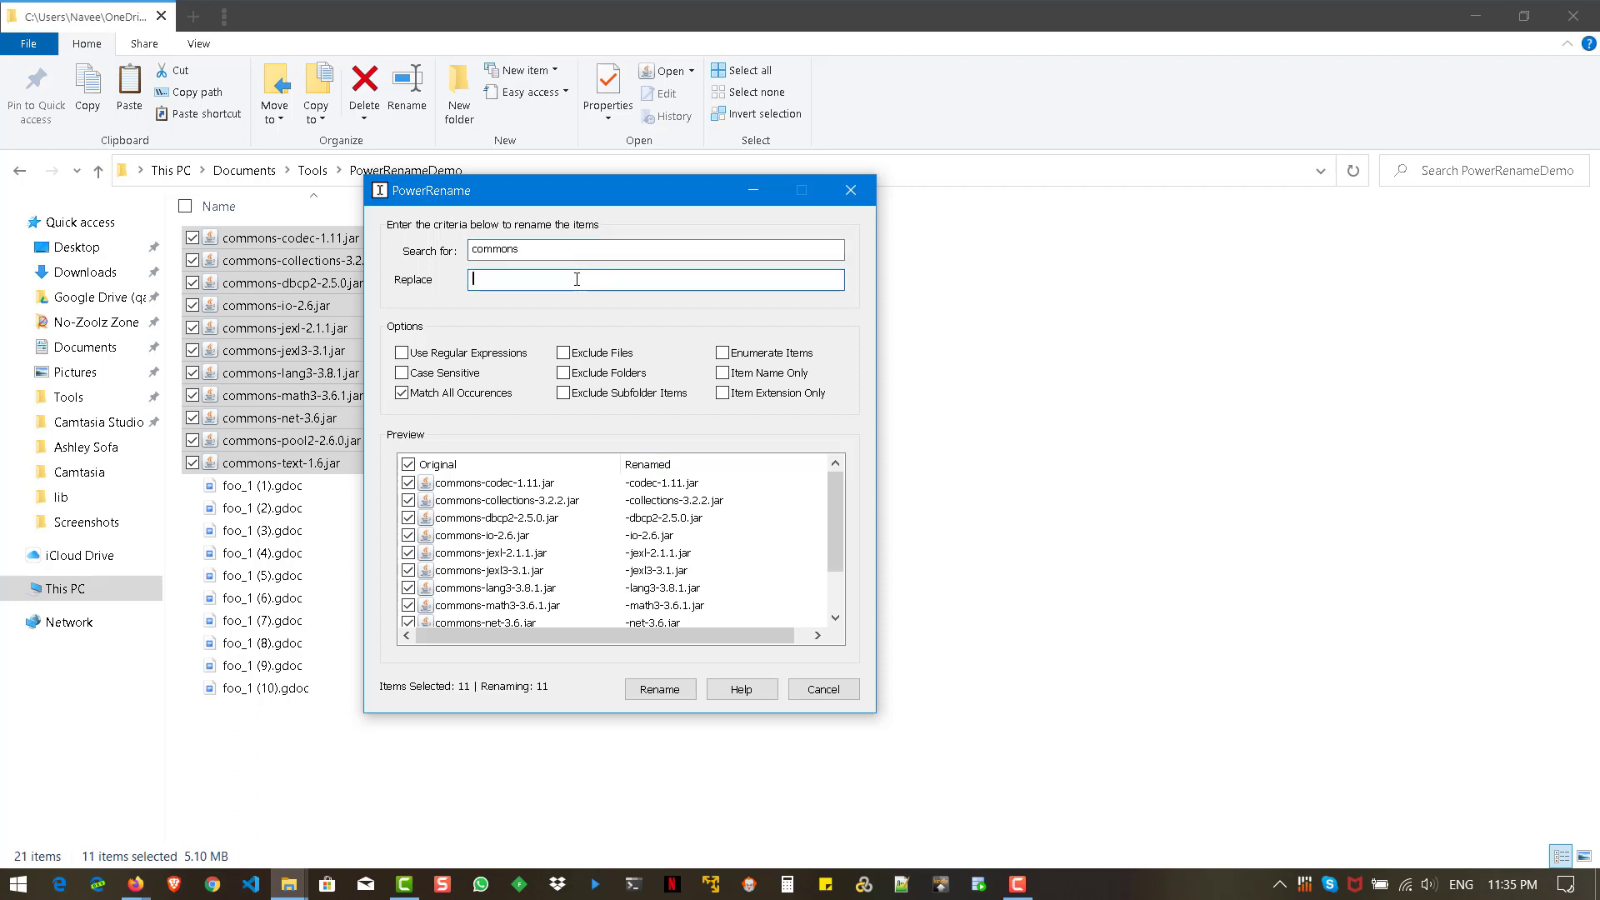
text(old-commons)
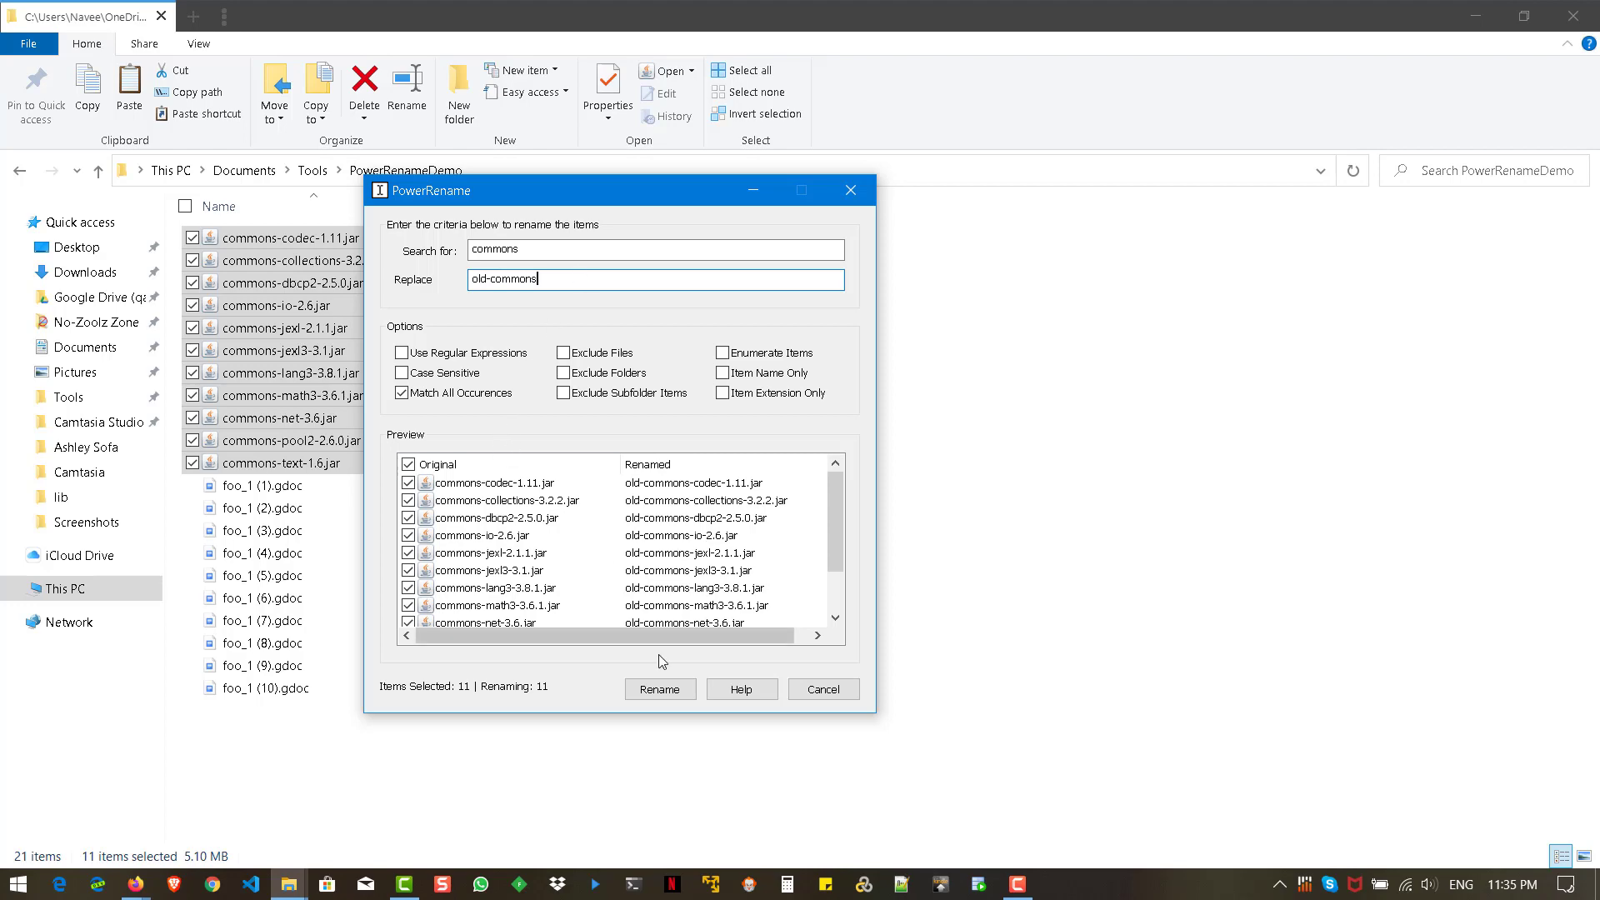
click(657, 687)
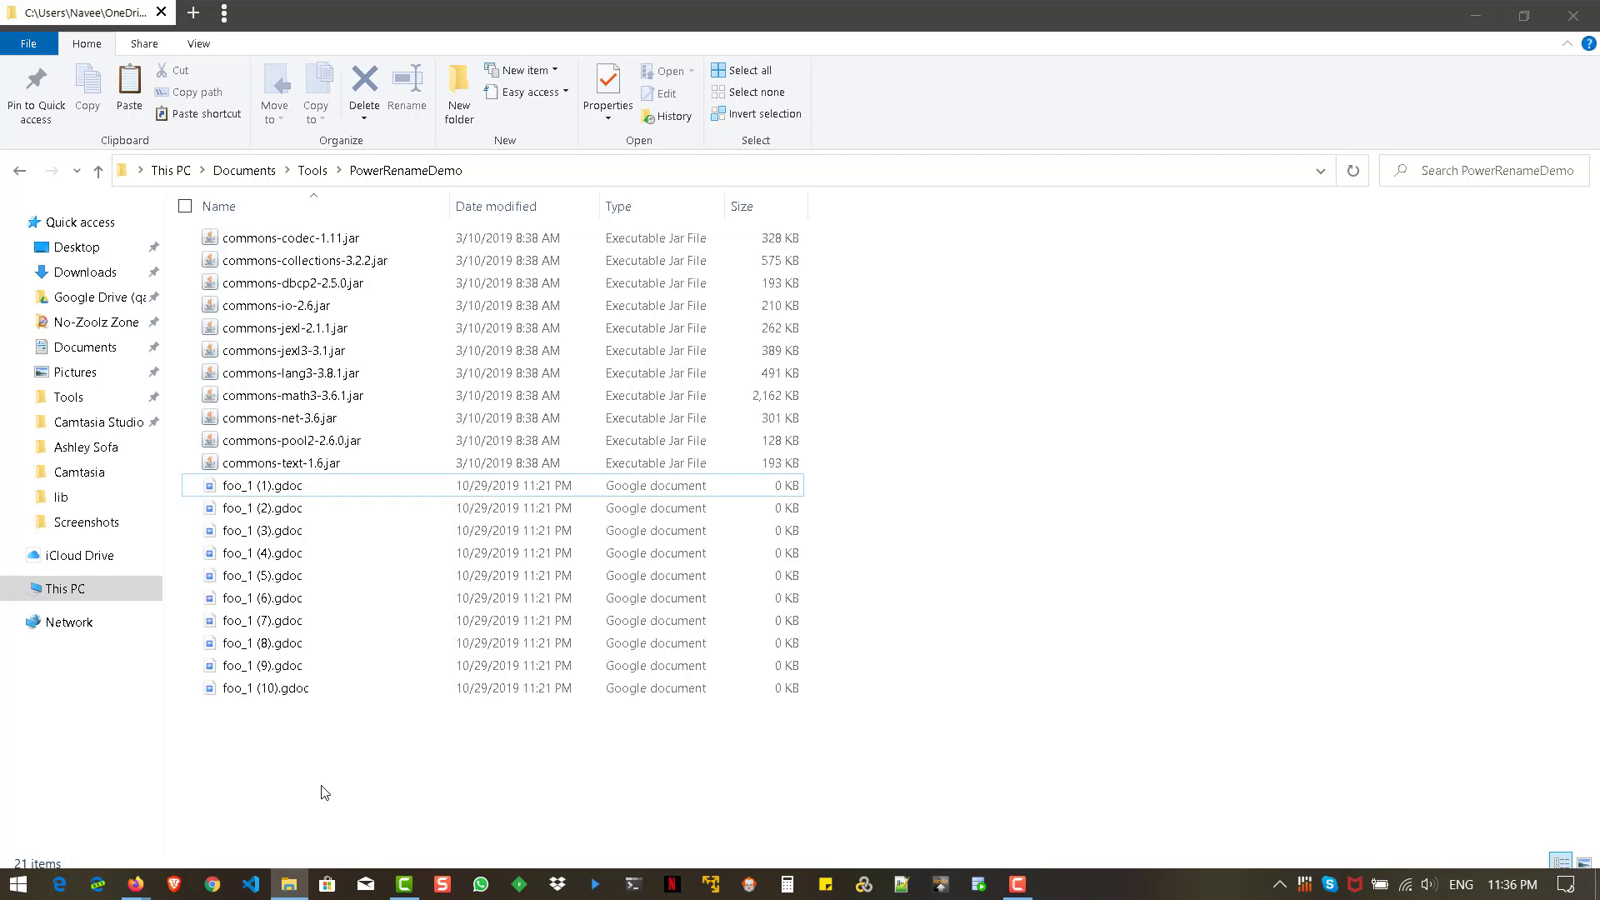
- Reselect all eleven commons jars and launch PowerRename on them
click(242, 464)
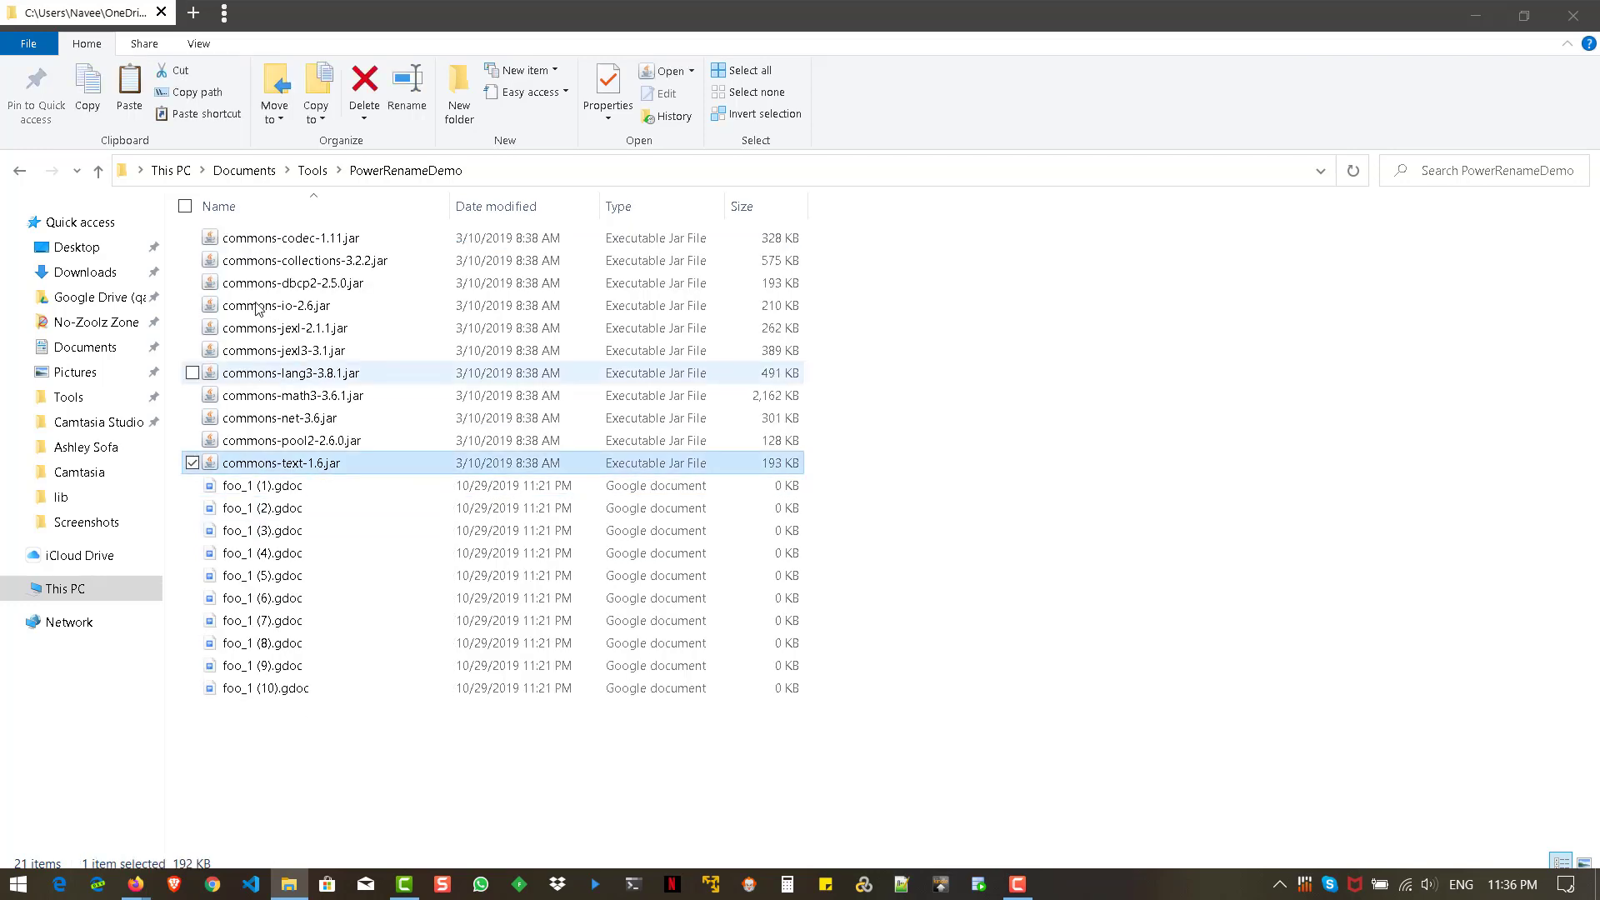
shift+click(251, 247)
right_click(251, 250)
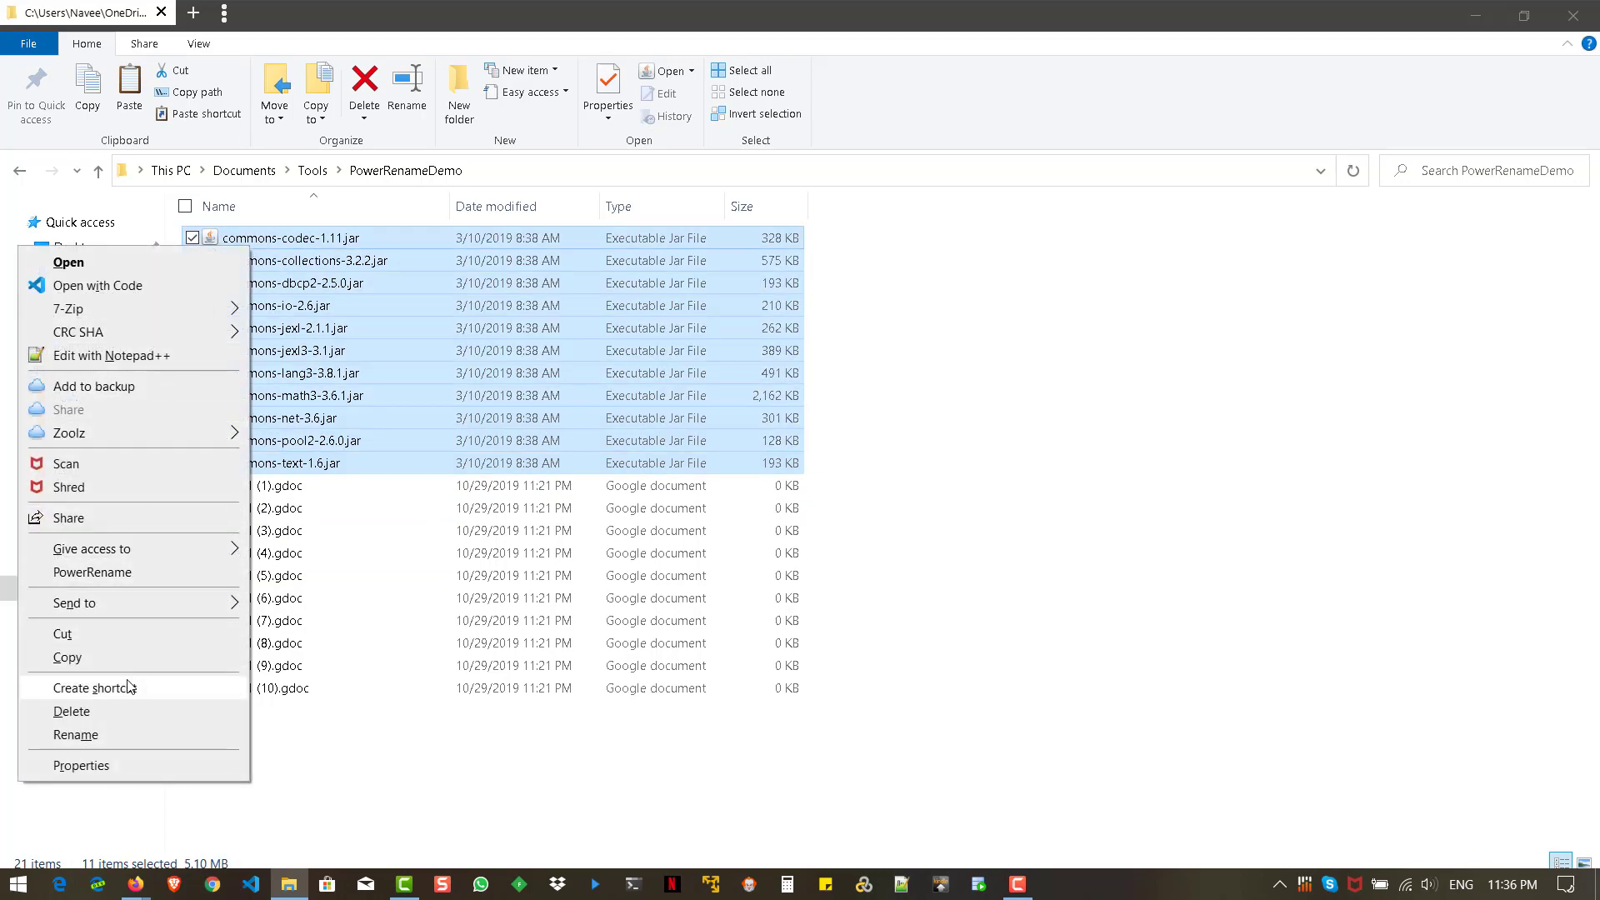
click(120, 573)
- Rename 'commons' to 'old-commons' on the jars, then select foo_1 (10).gdoc
text(commons)
key(Tab)
text(o)
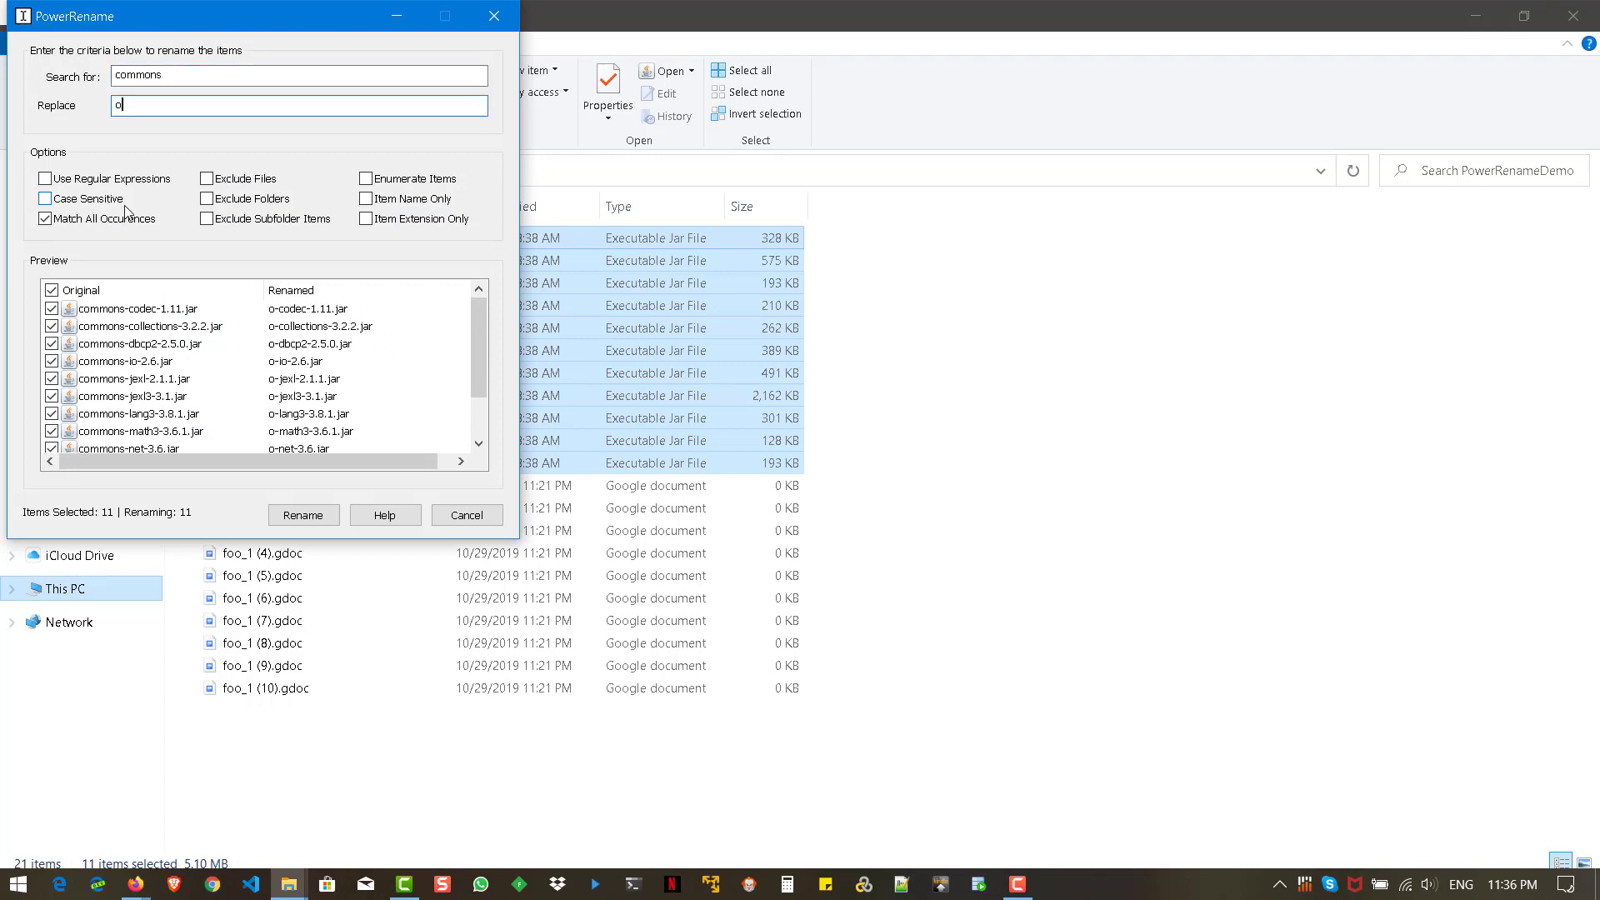
text(ld-commons)
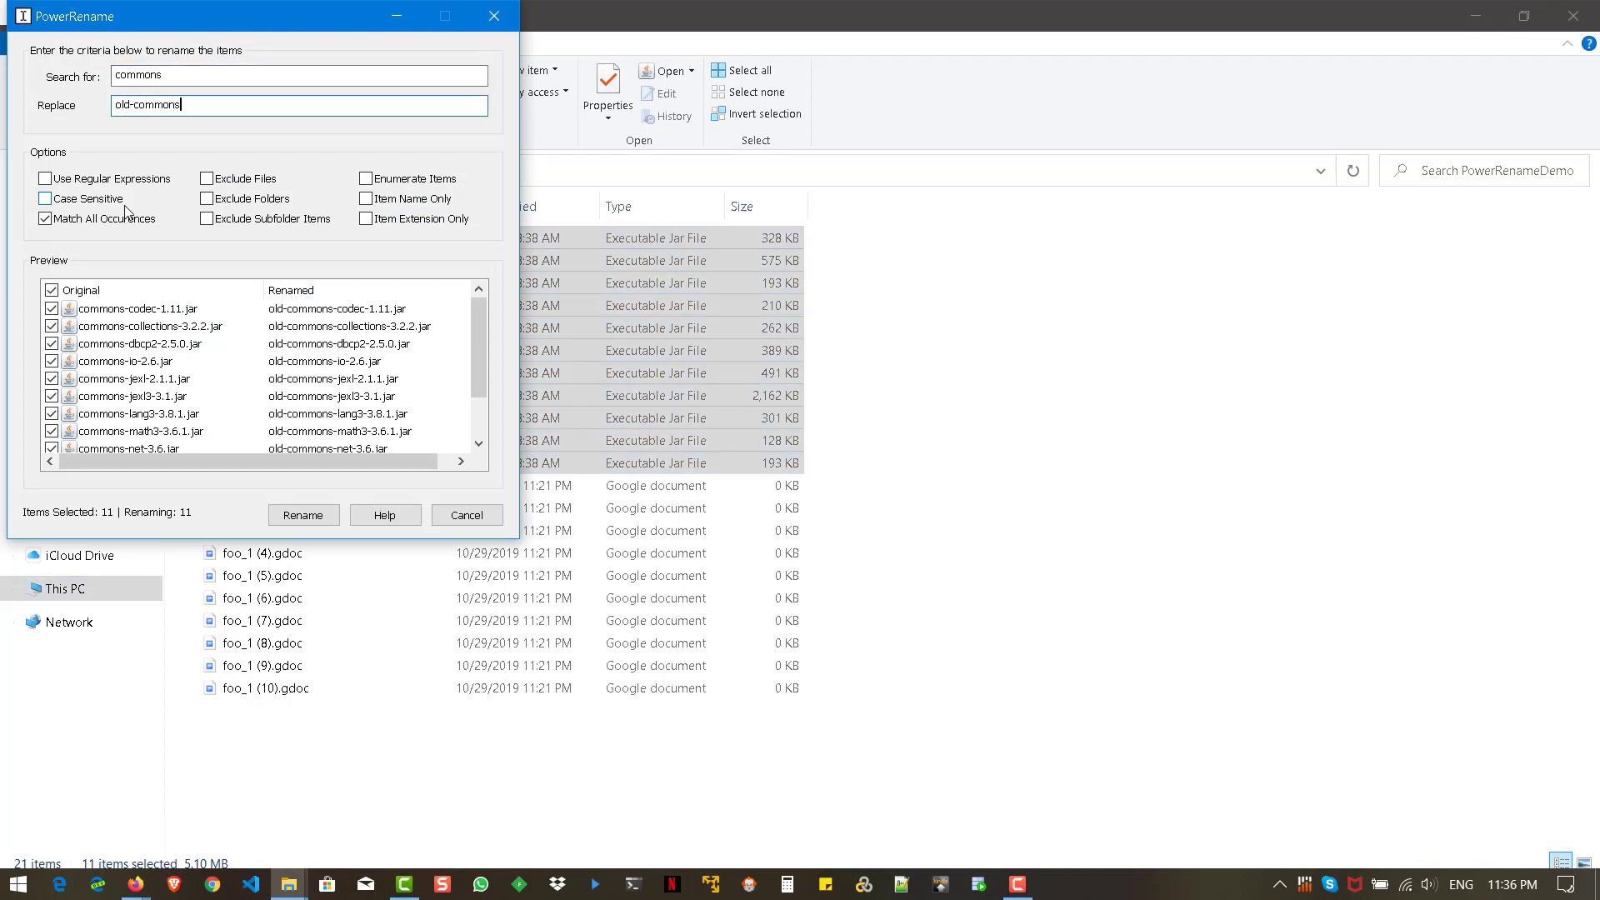
click(302, 514)
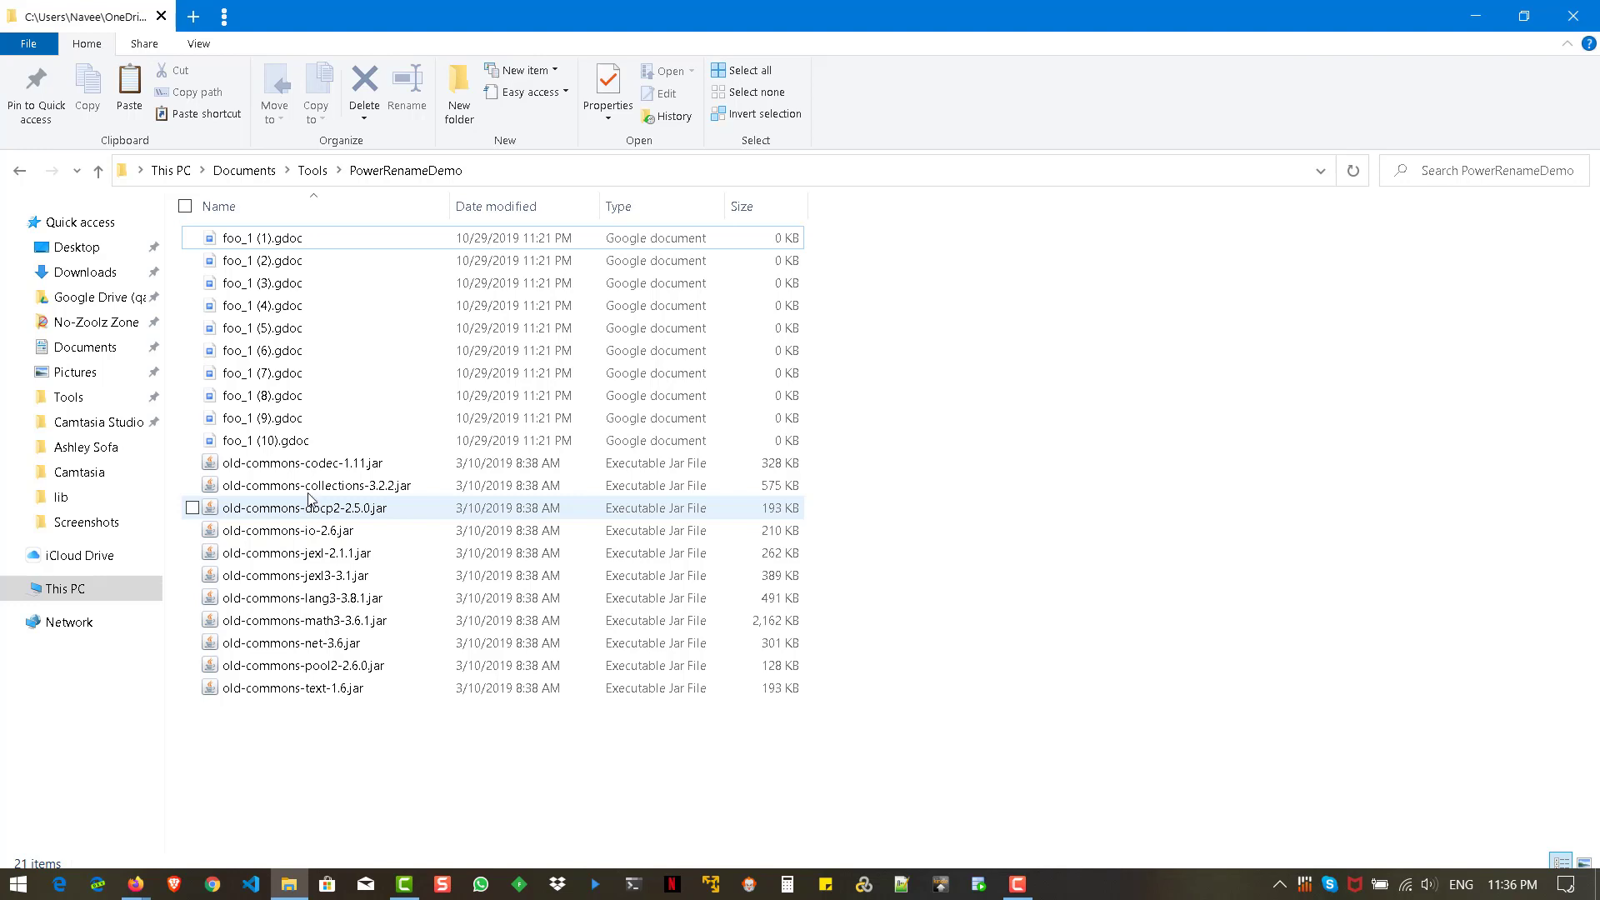
click(309, 443)
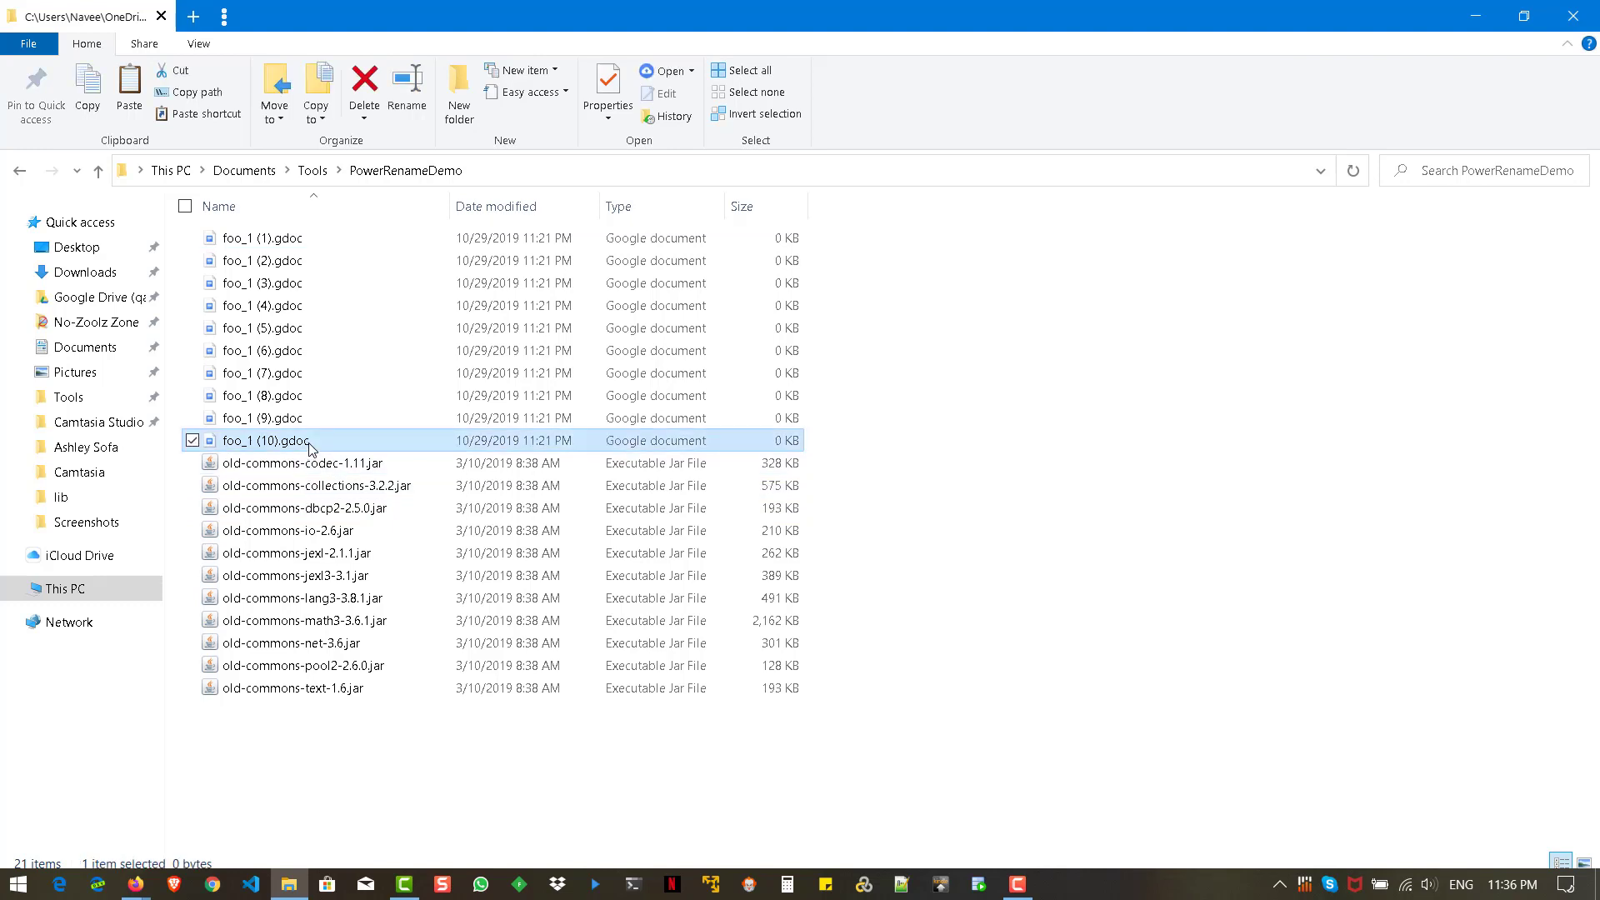
- Select foo_1 (1).gdoc through foo_1 (10).gdoc and launch PowerRename on them
click(301, 241)
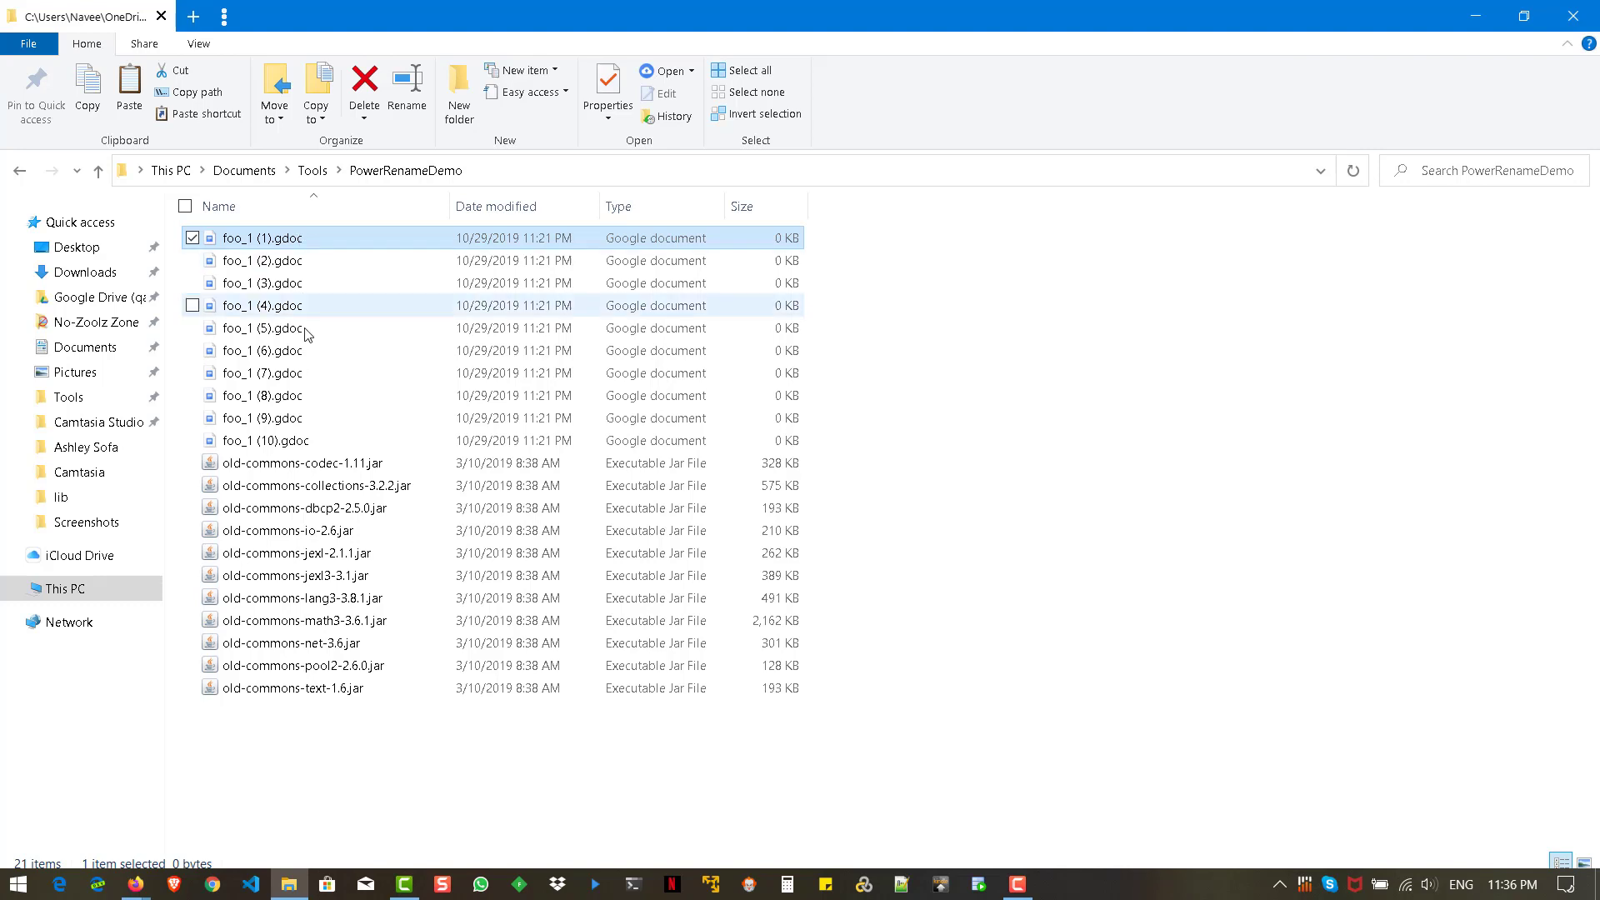
shift+click(304, 443)
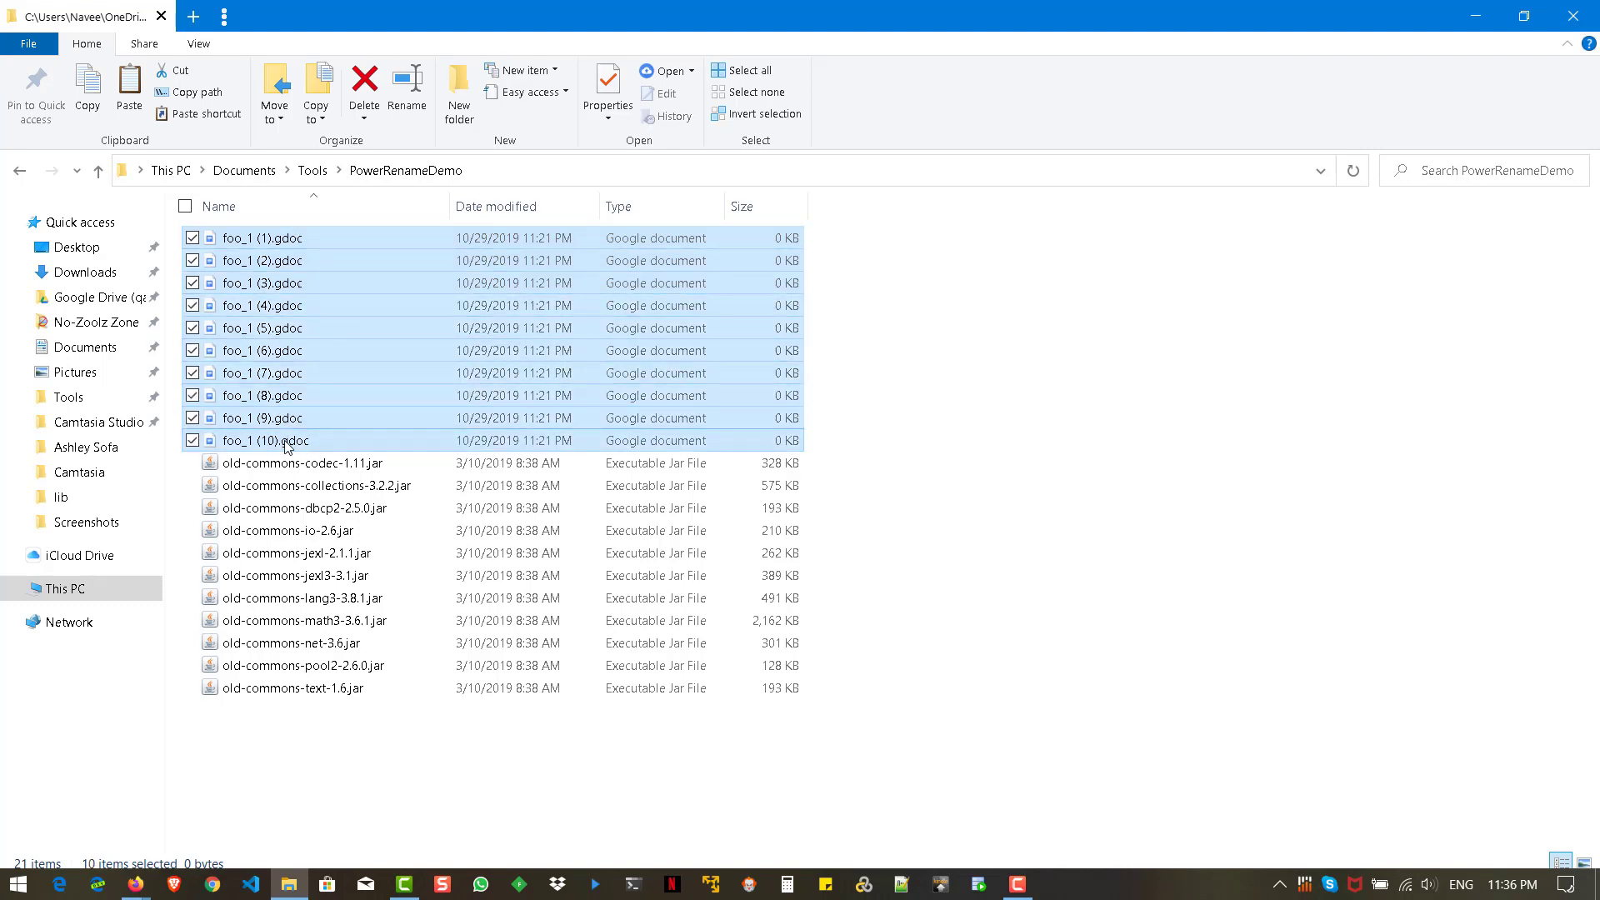
right_click(286, 446)
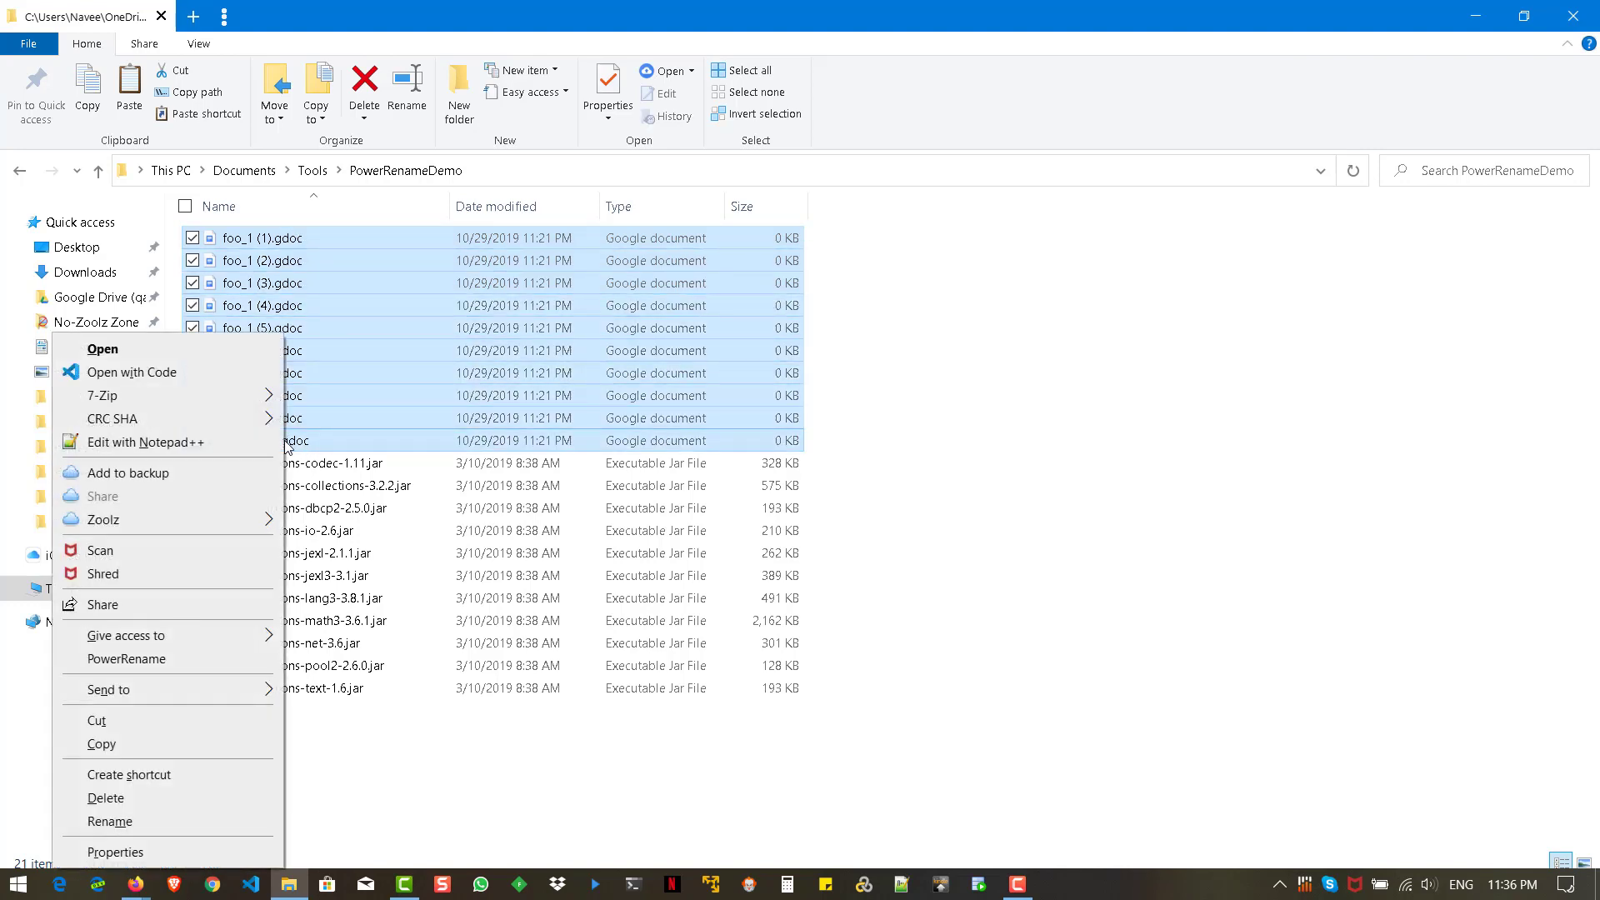
click(182, 664)
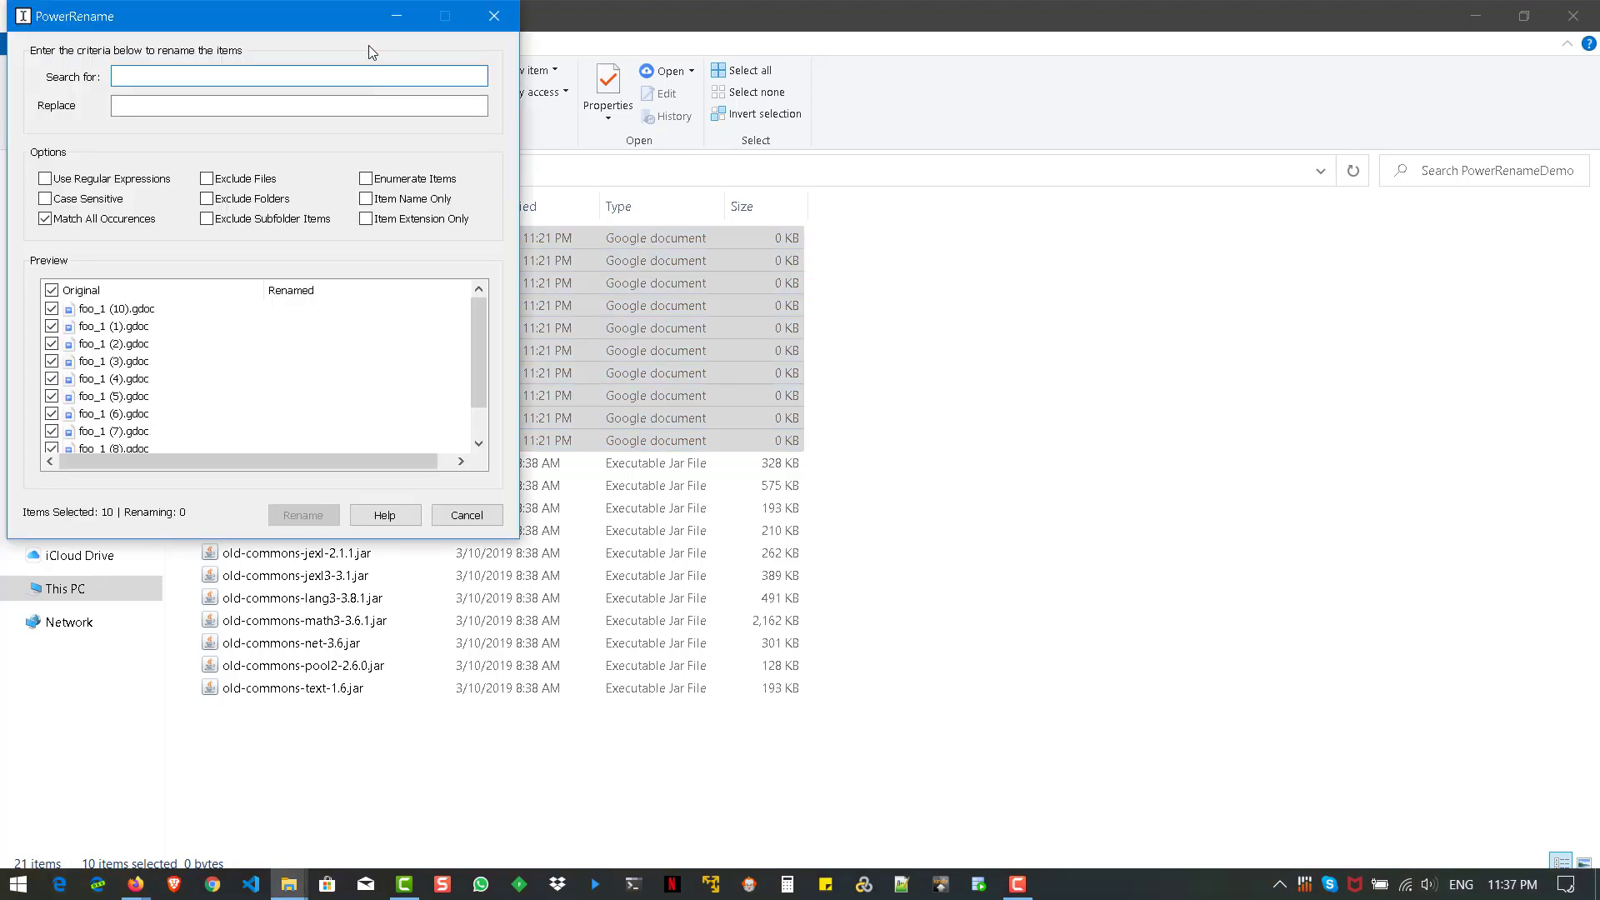
- With Item Extension Only ticked, replace 'gdoc' with 'txt' and rename the ten files
click(412, 222)
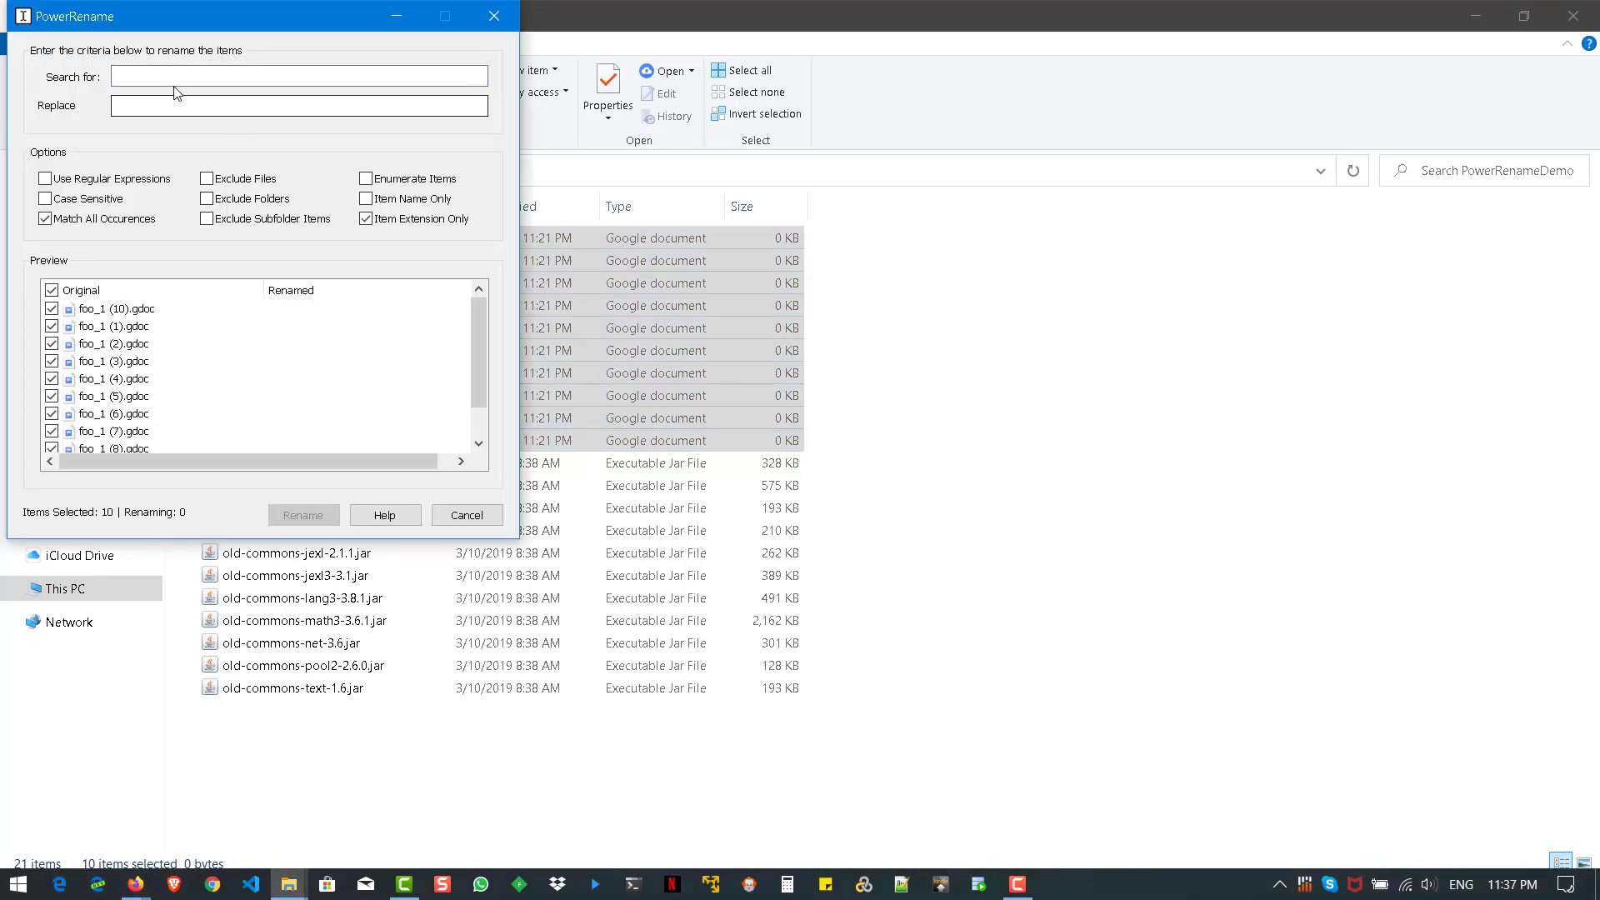
click(226, 78)
text(gdoc)
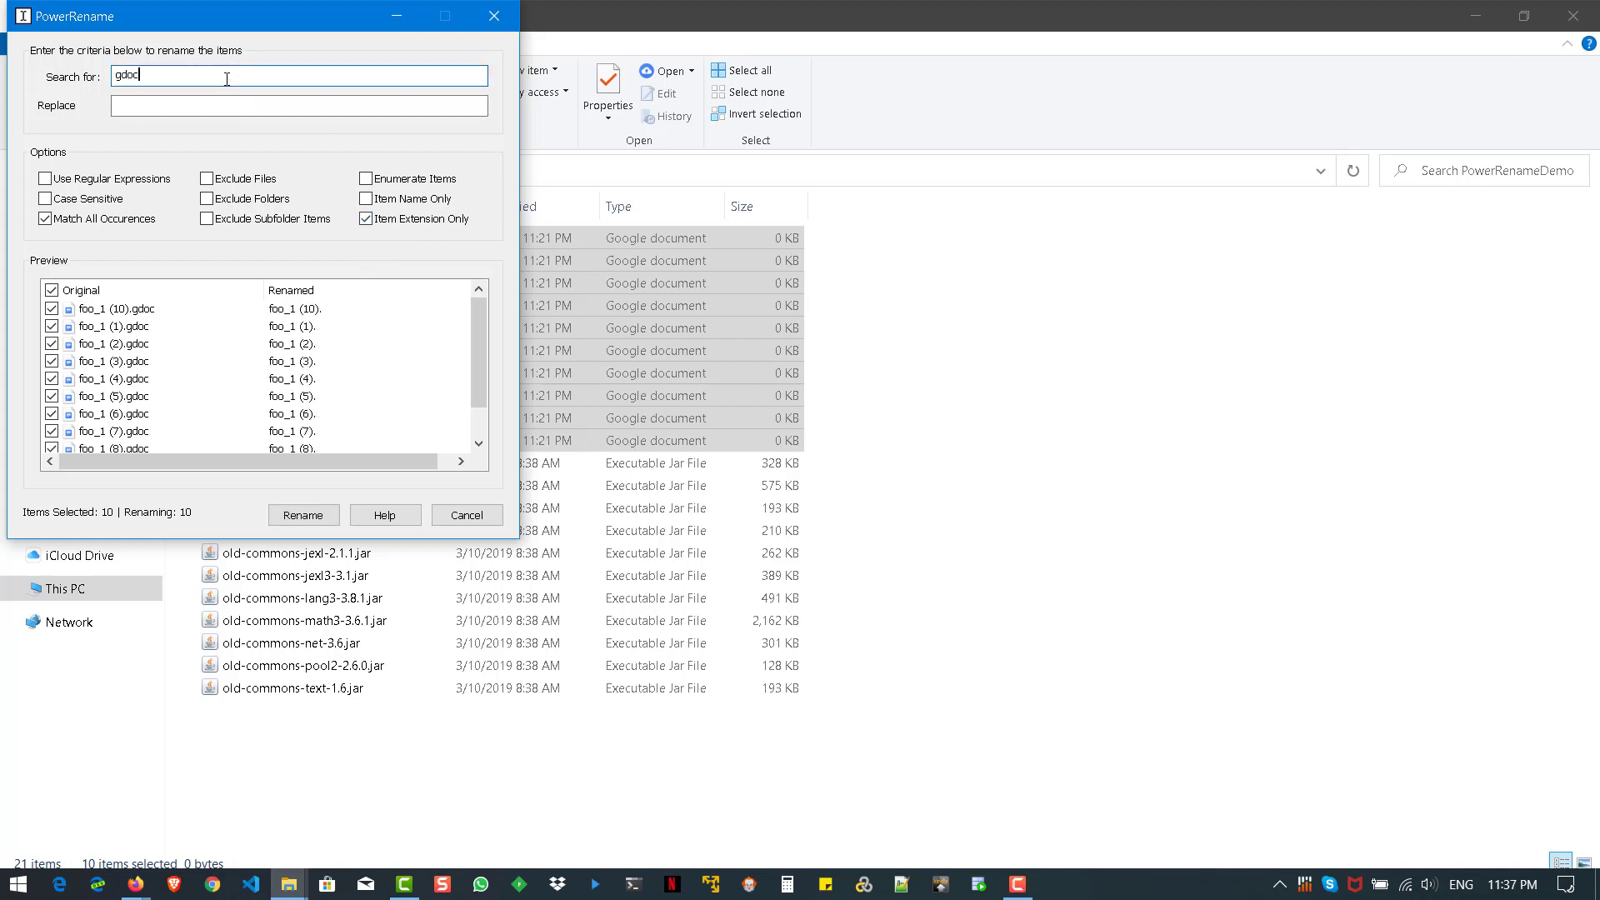
key(Tab)
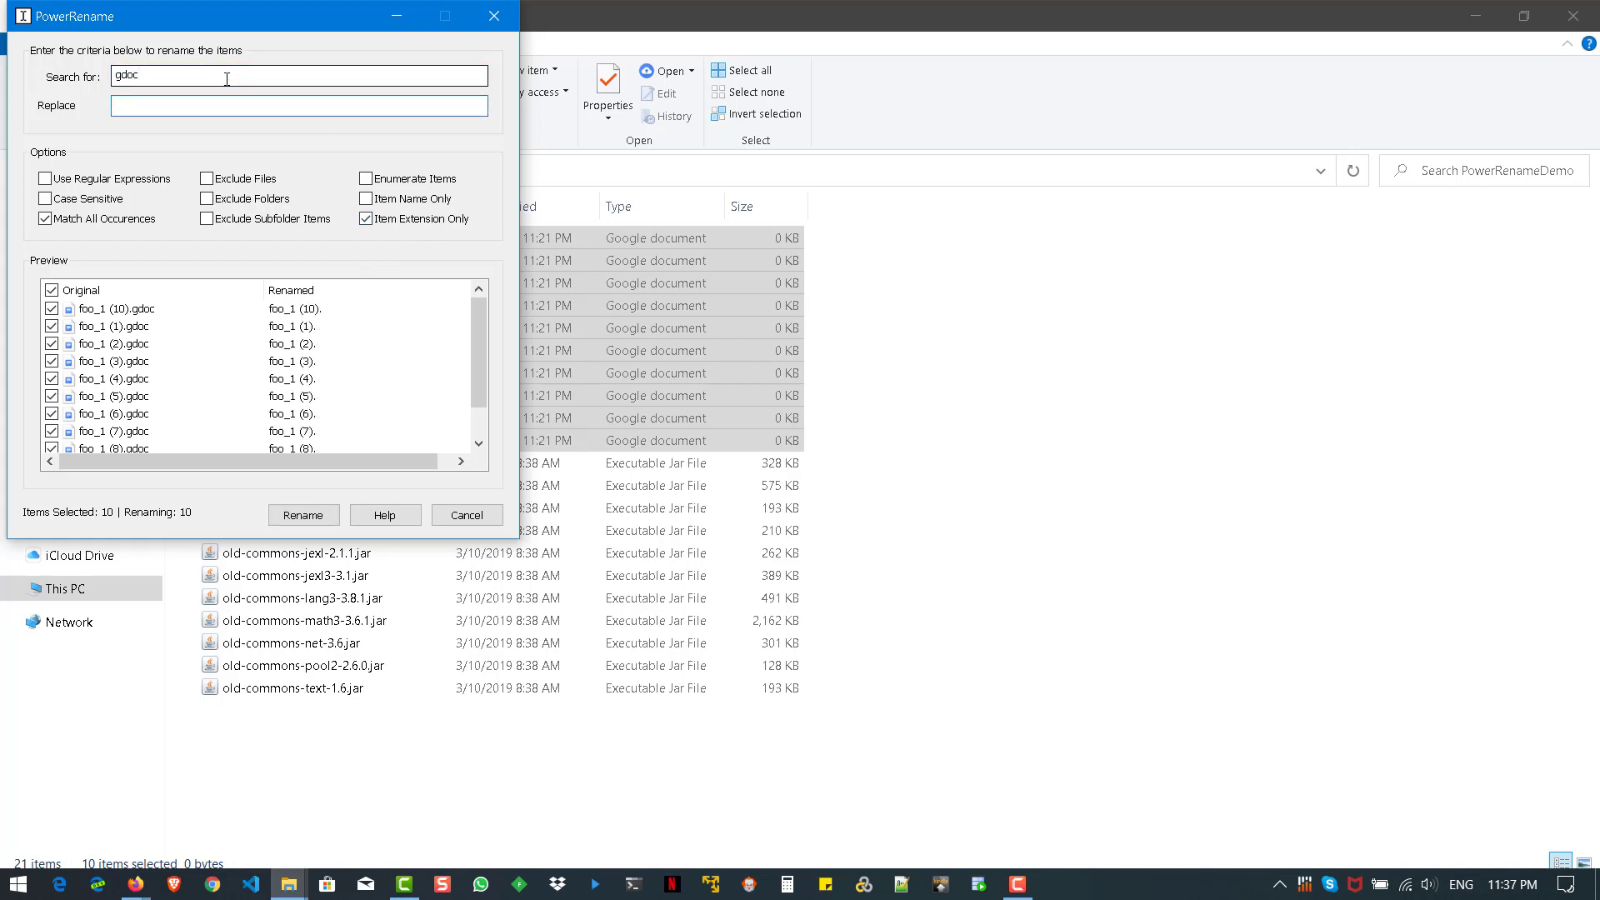
text(txt)
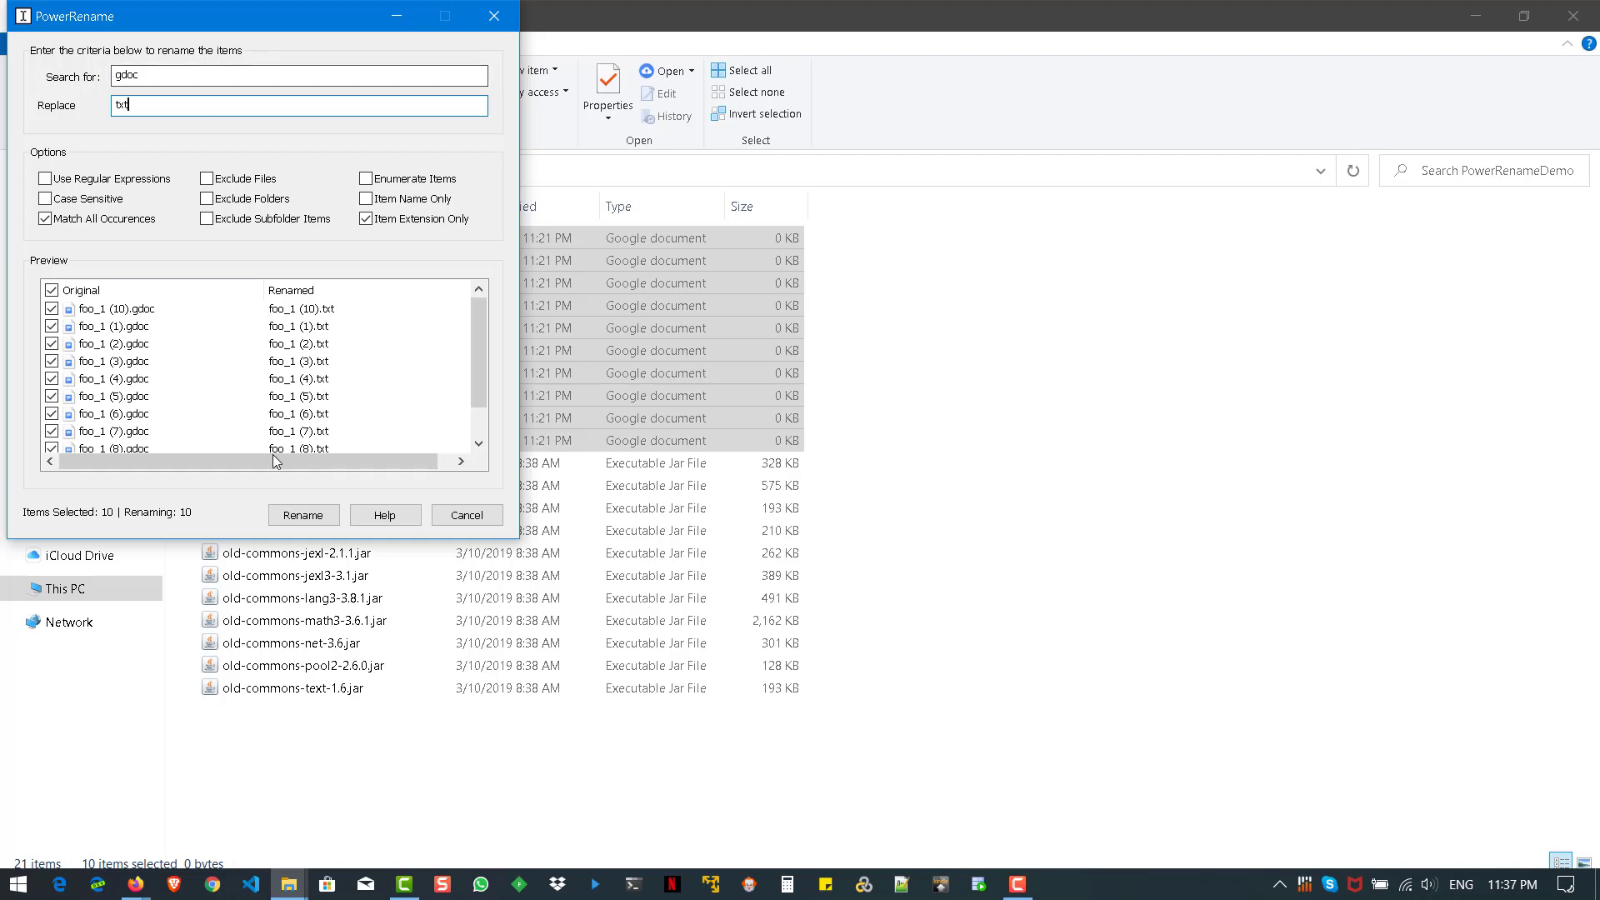
click(302, 515)
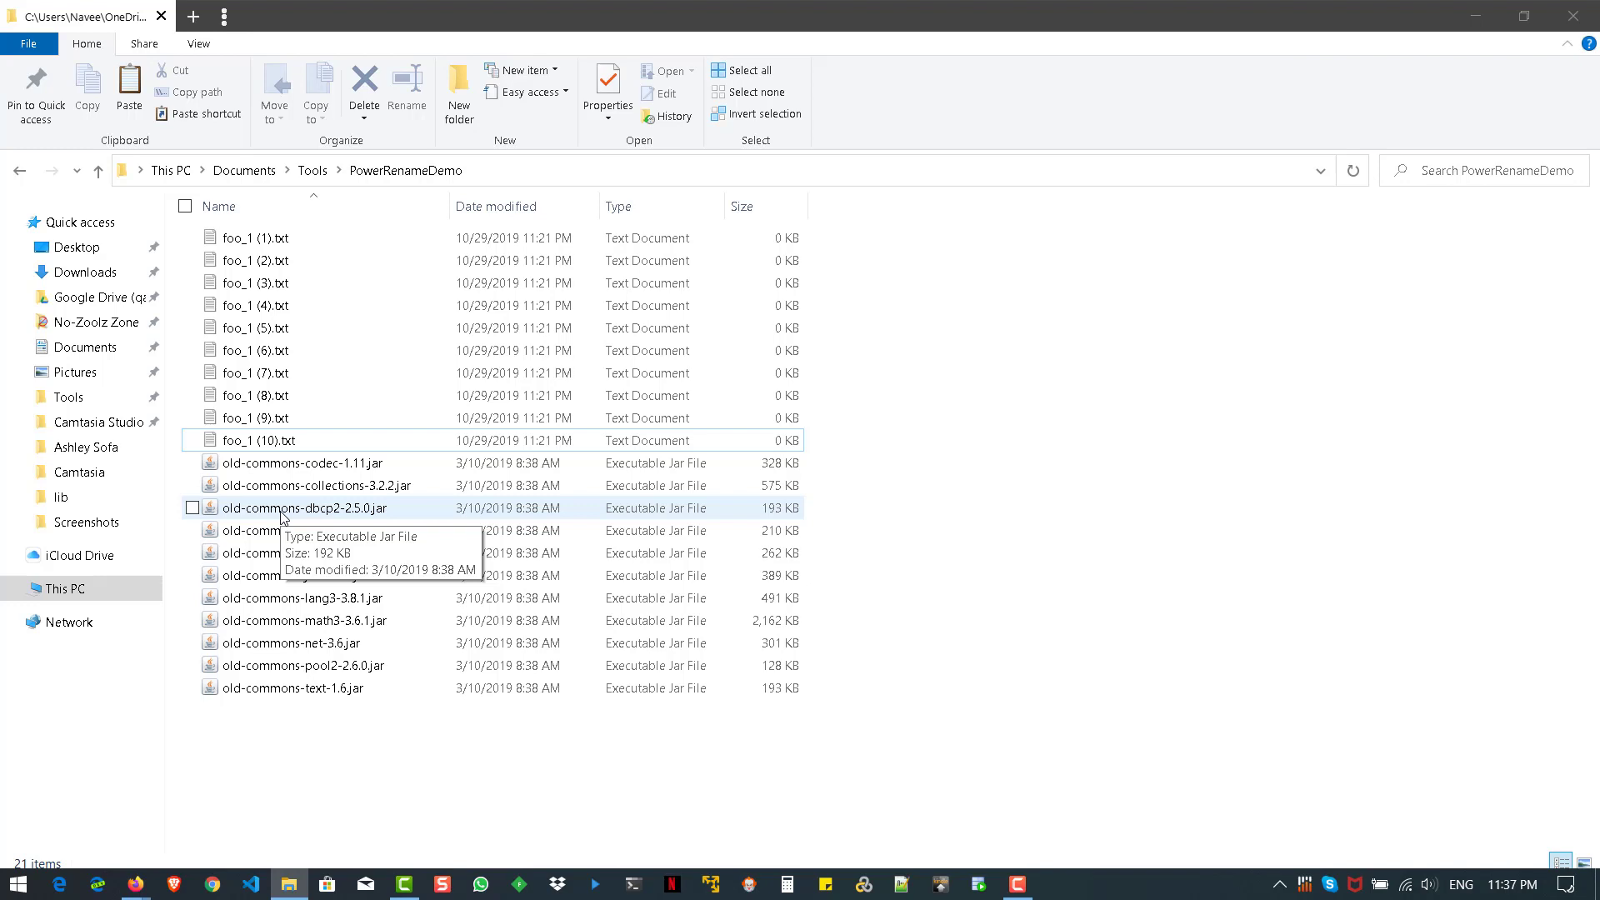
- Select foo_1 (1).txt through foo_1 (10).txt and launch PowerRename on them
click(298, 442)
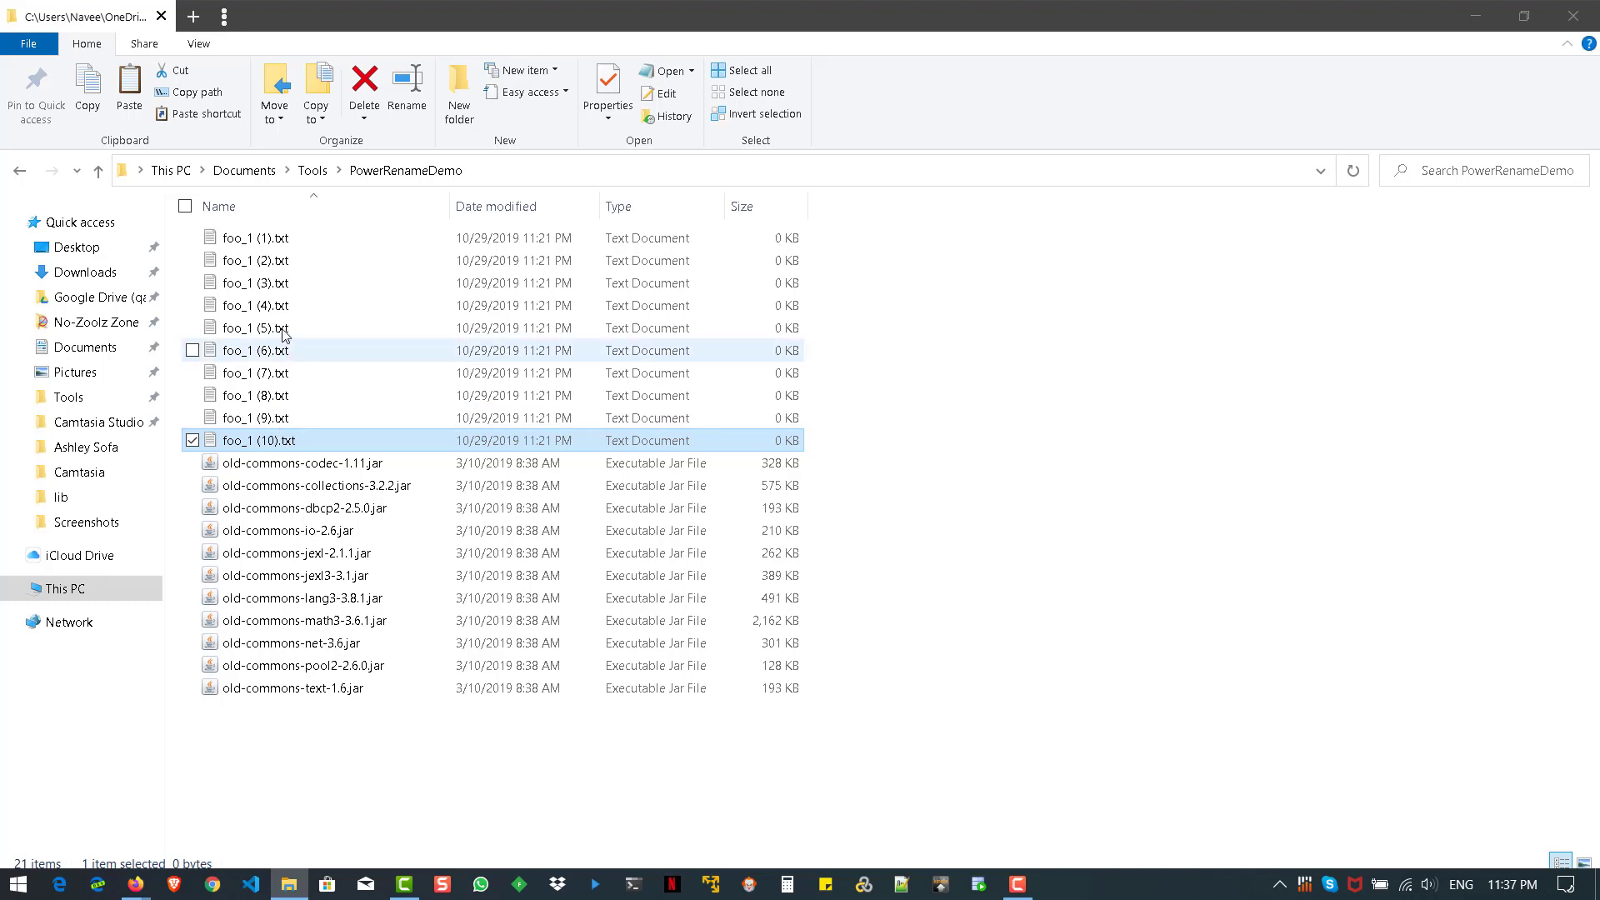
shift+click(264, 242)
right_click(262, 243)
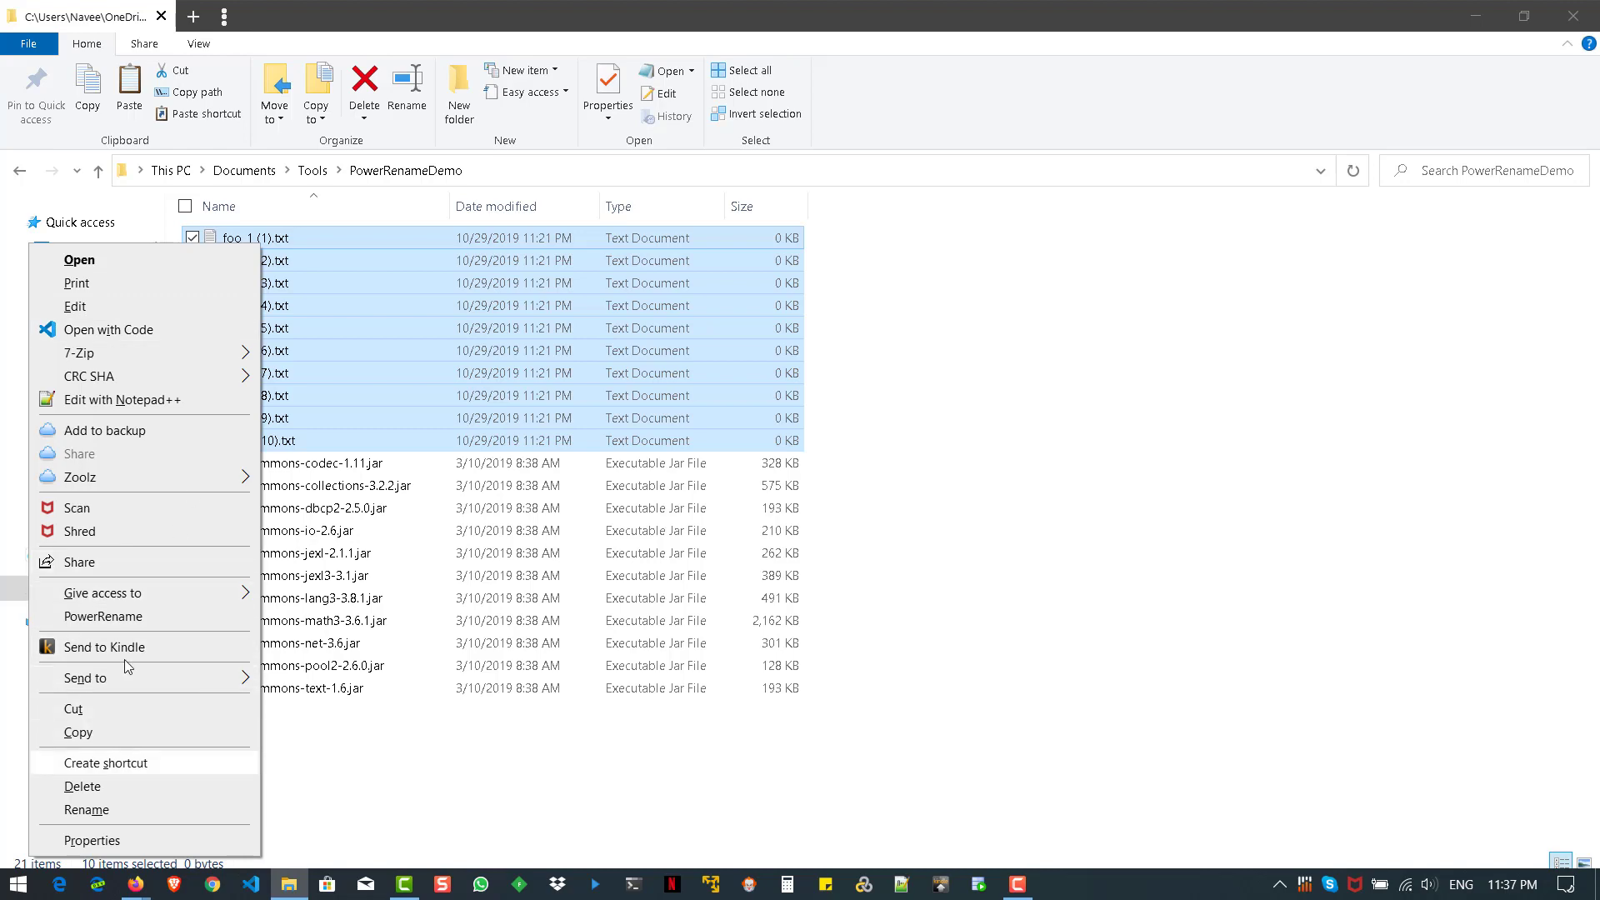
click(126, 617)
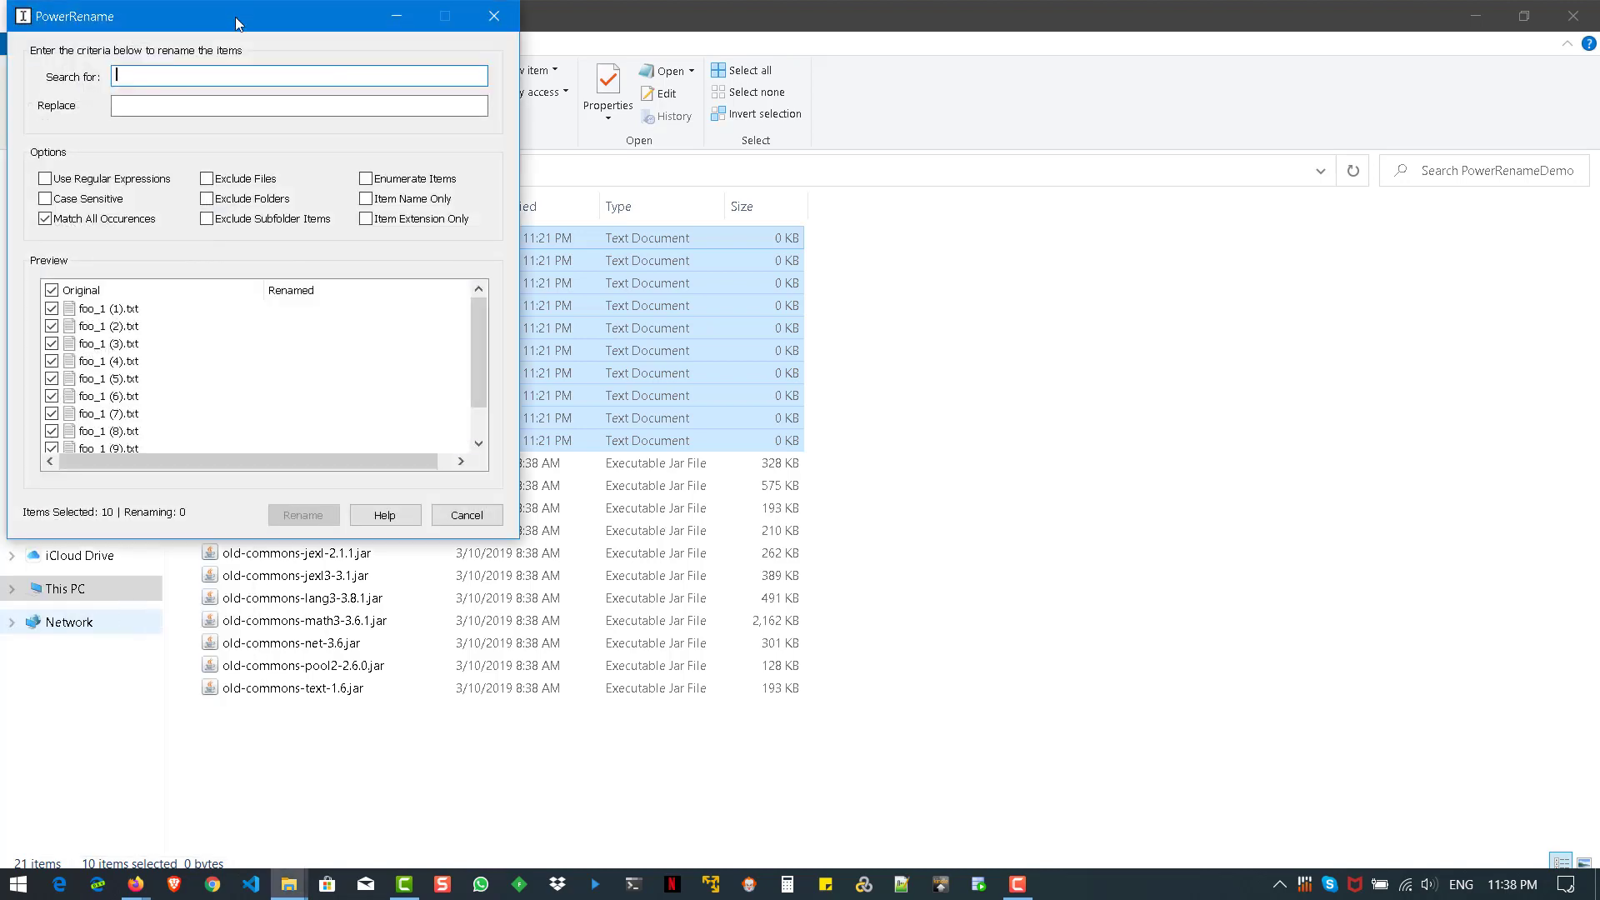
- Move the PowerRename window to the screen centre and turn on Use Regular Expressions
drag(237, 22, 660, 206)
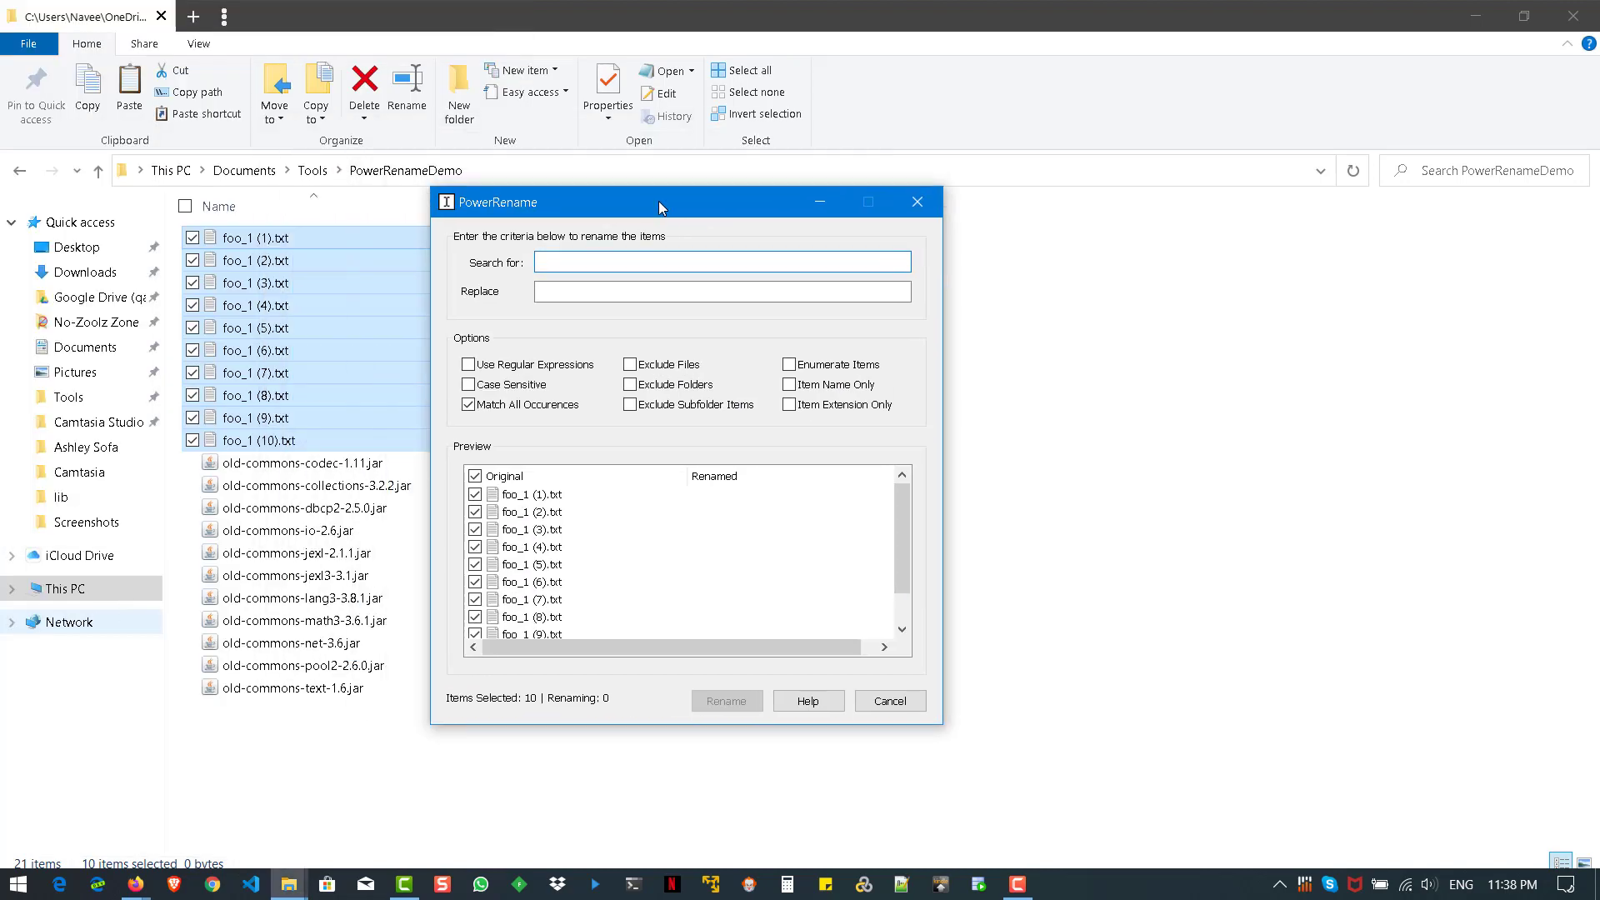
click(469, 364)
click(544, 263)
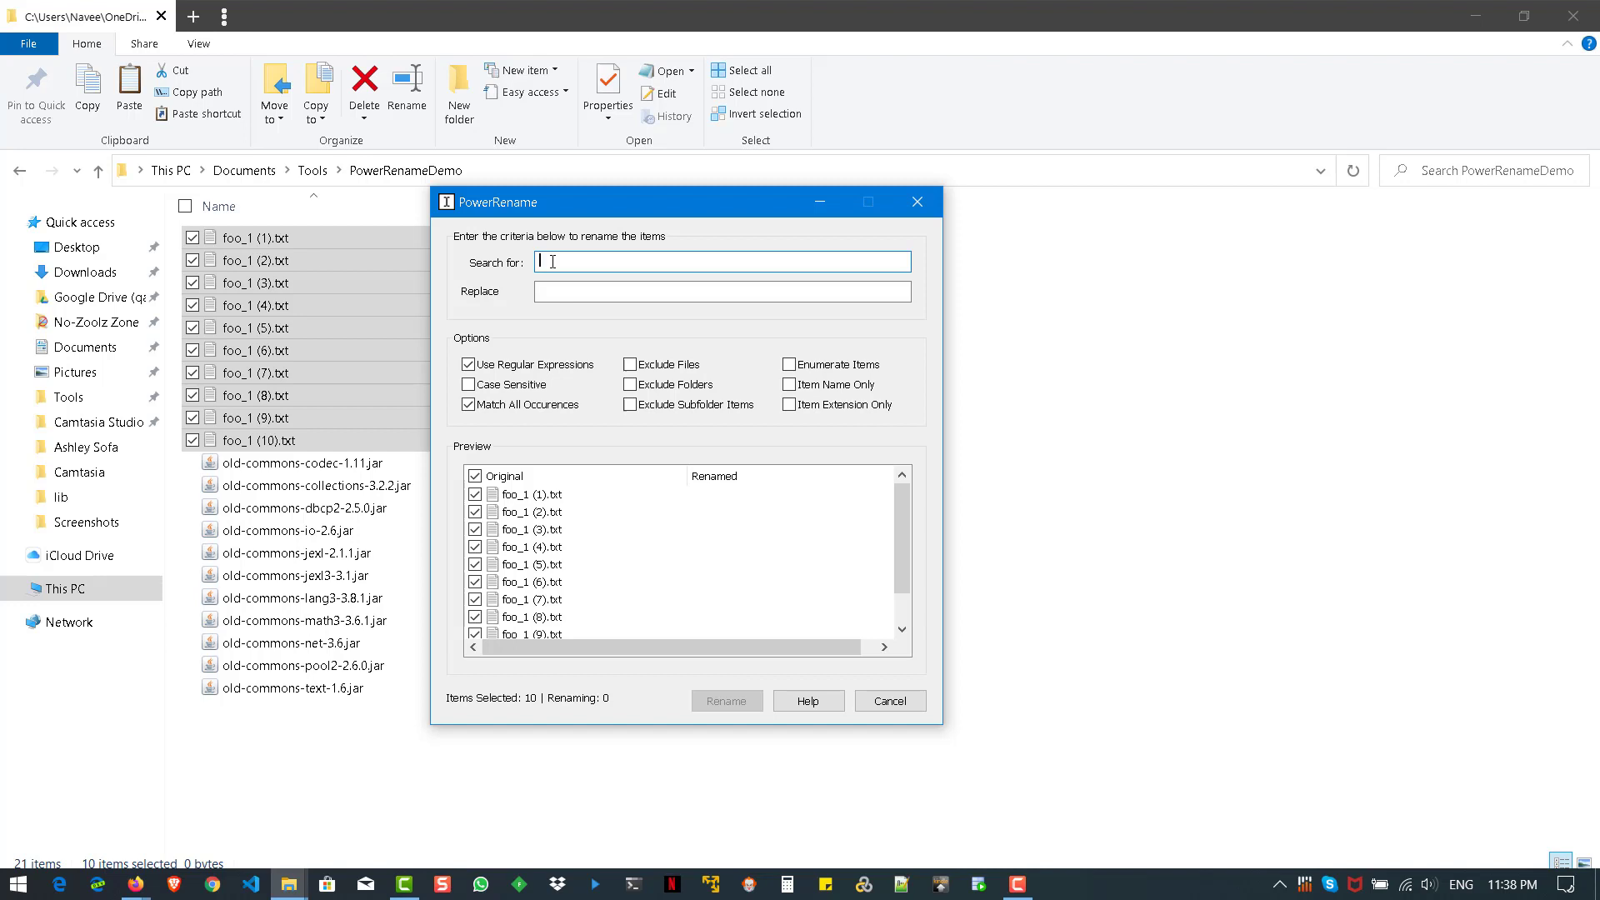
- Enter the search pattern [0-9] \(([0-9])\) to match the bracket-numbered foo_1 files
text(()
text(.)
text(0-9)
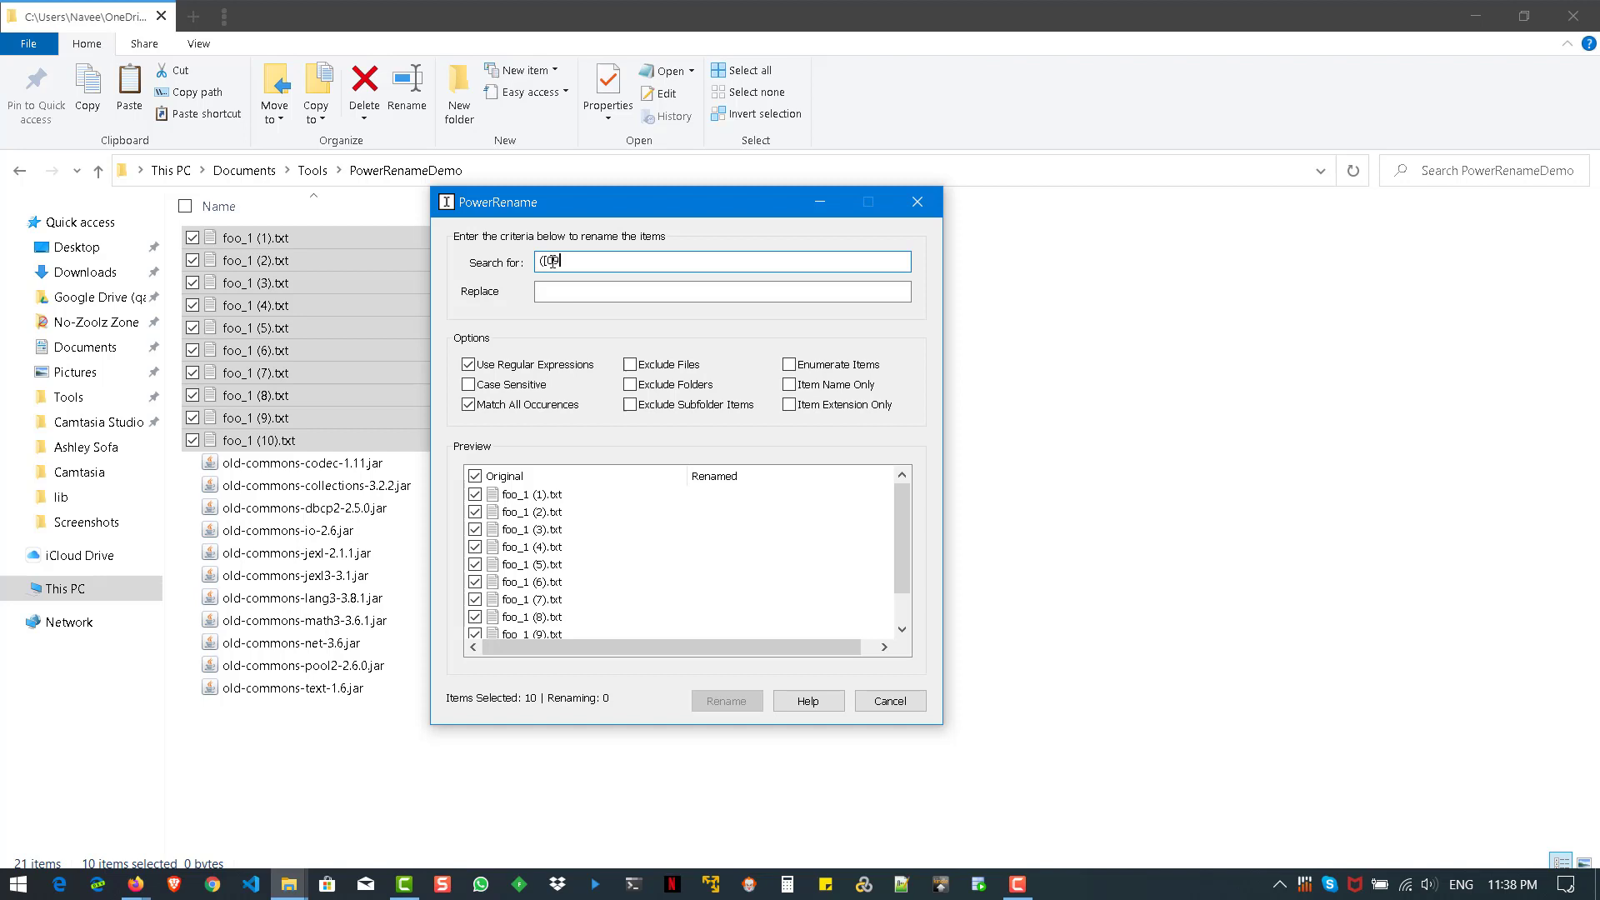
key(BackSpace)
text(9]))
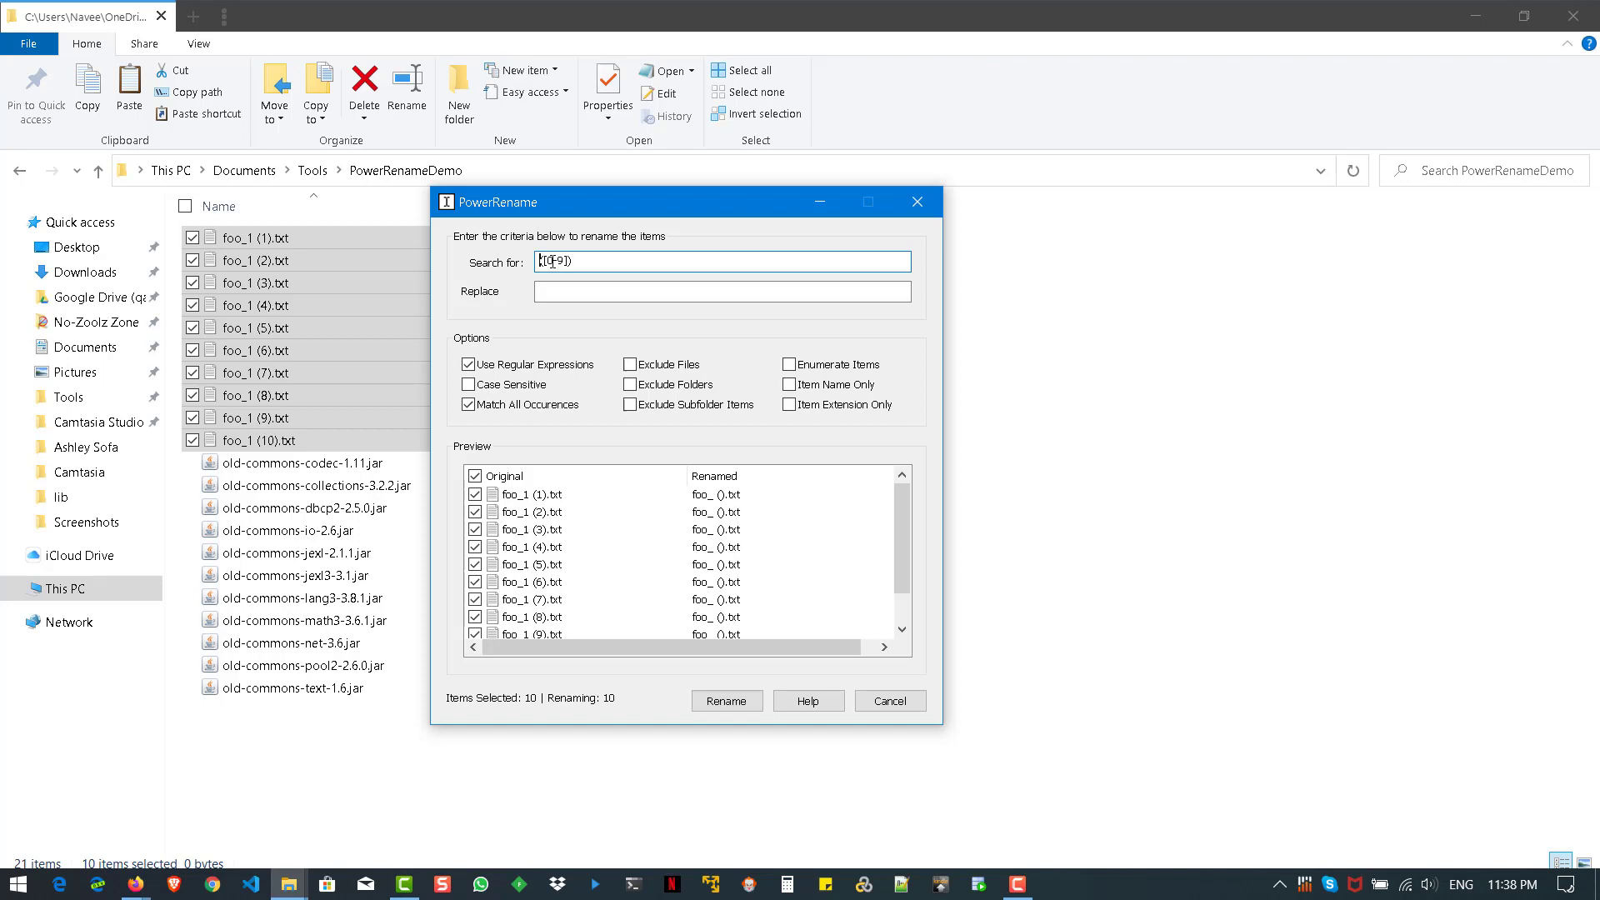
key(Home)
text(\()
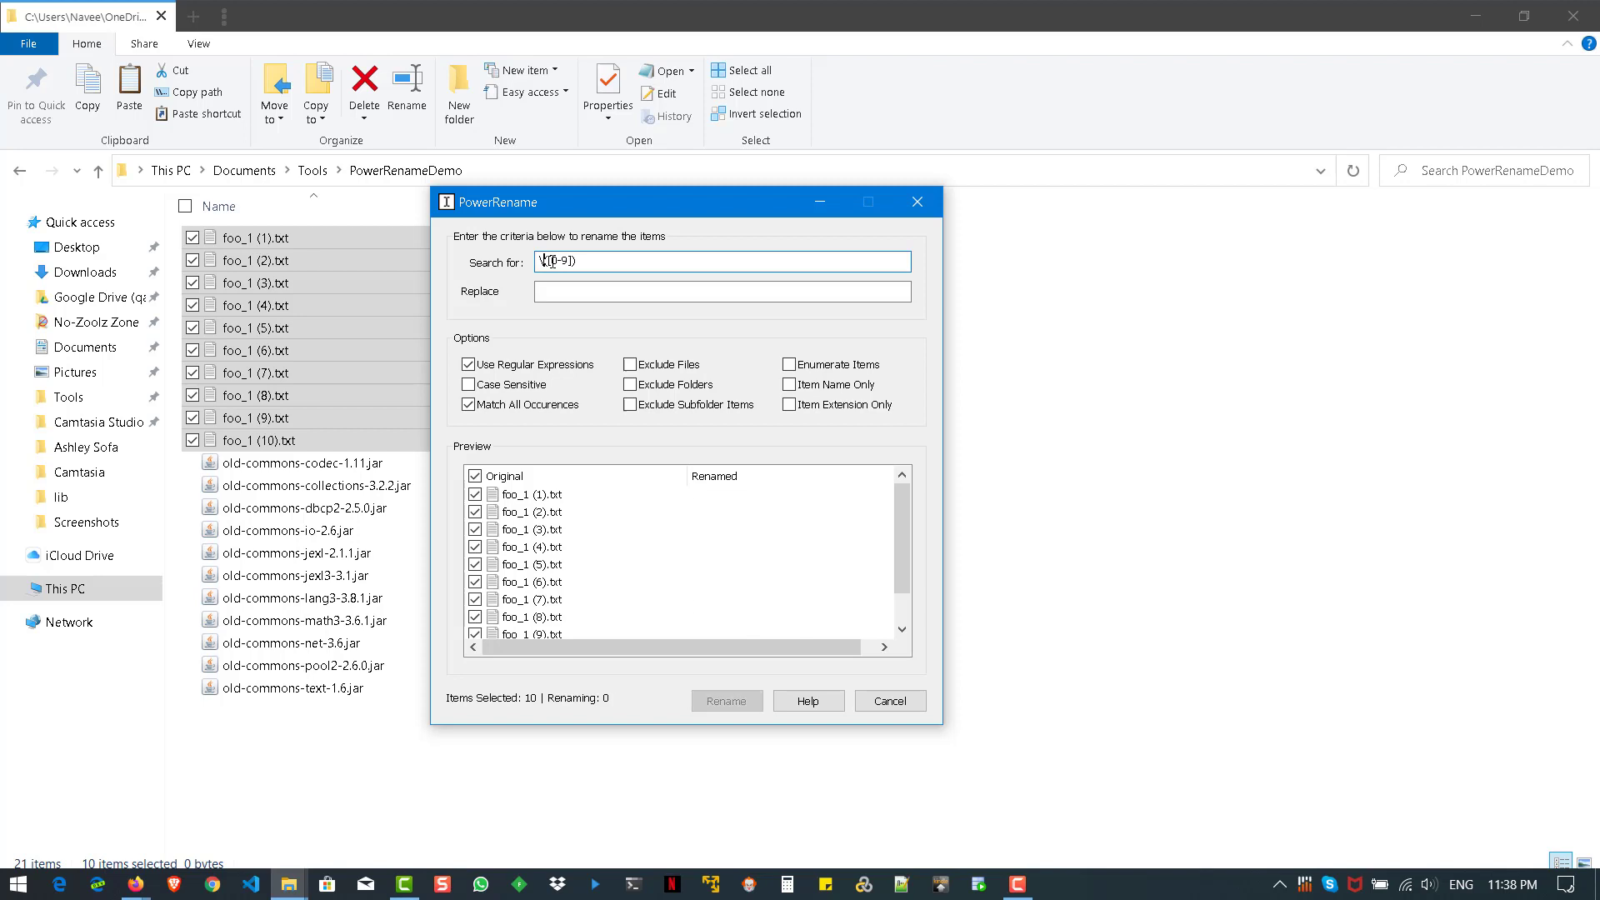
key(End)
text(\))
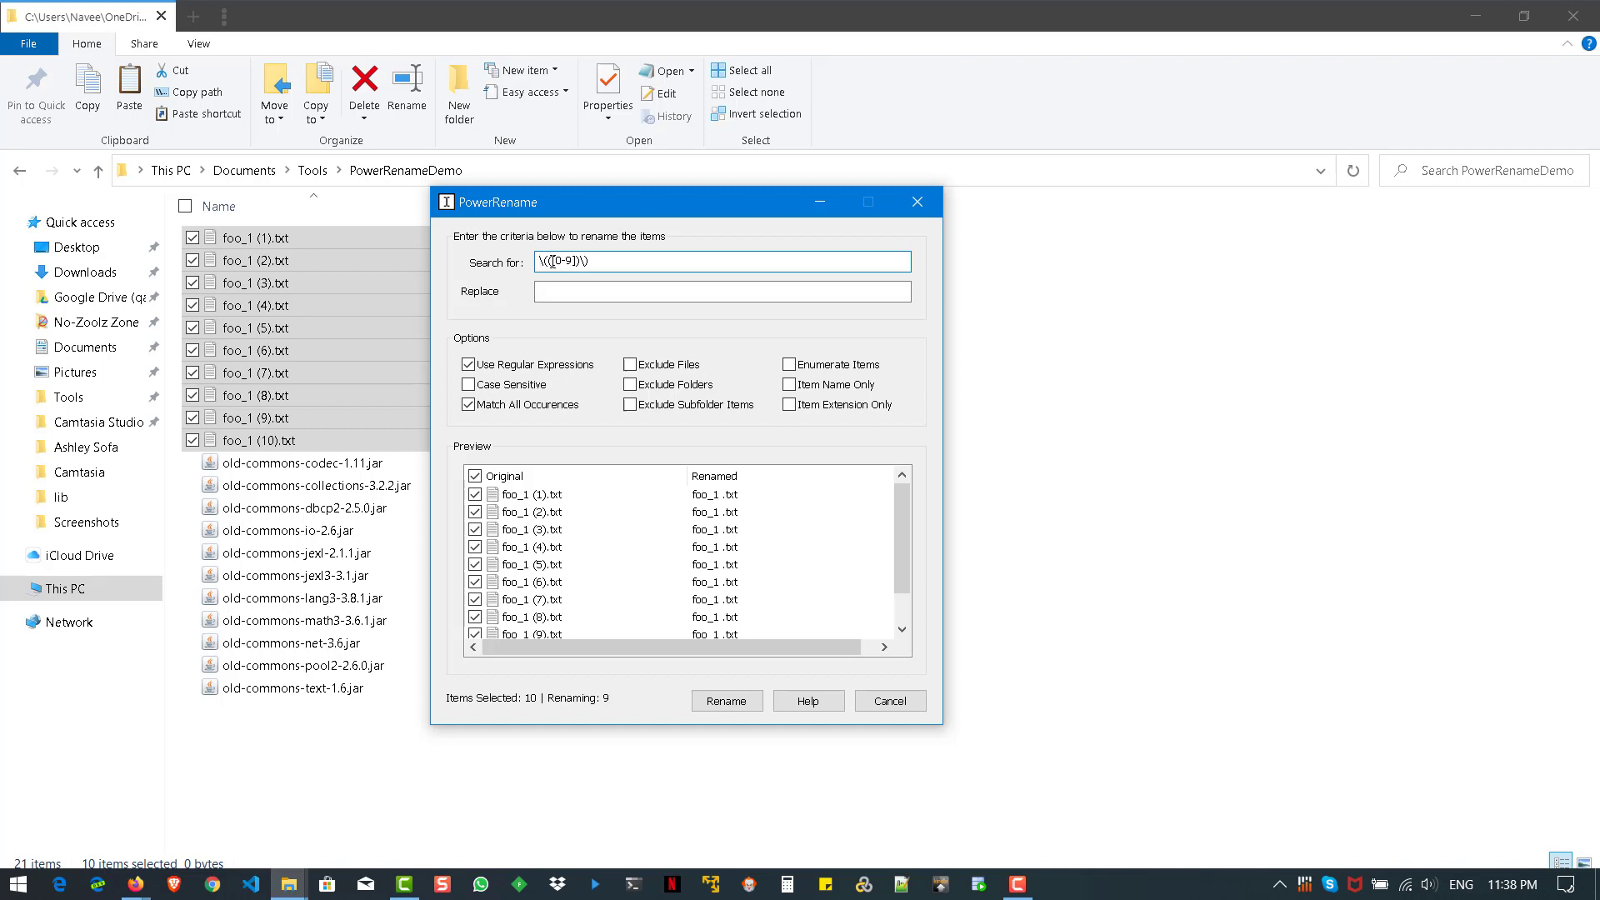
key(Home)
text([0-9)
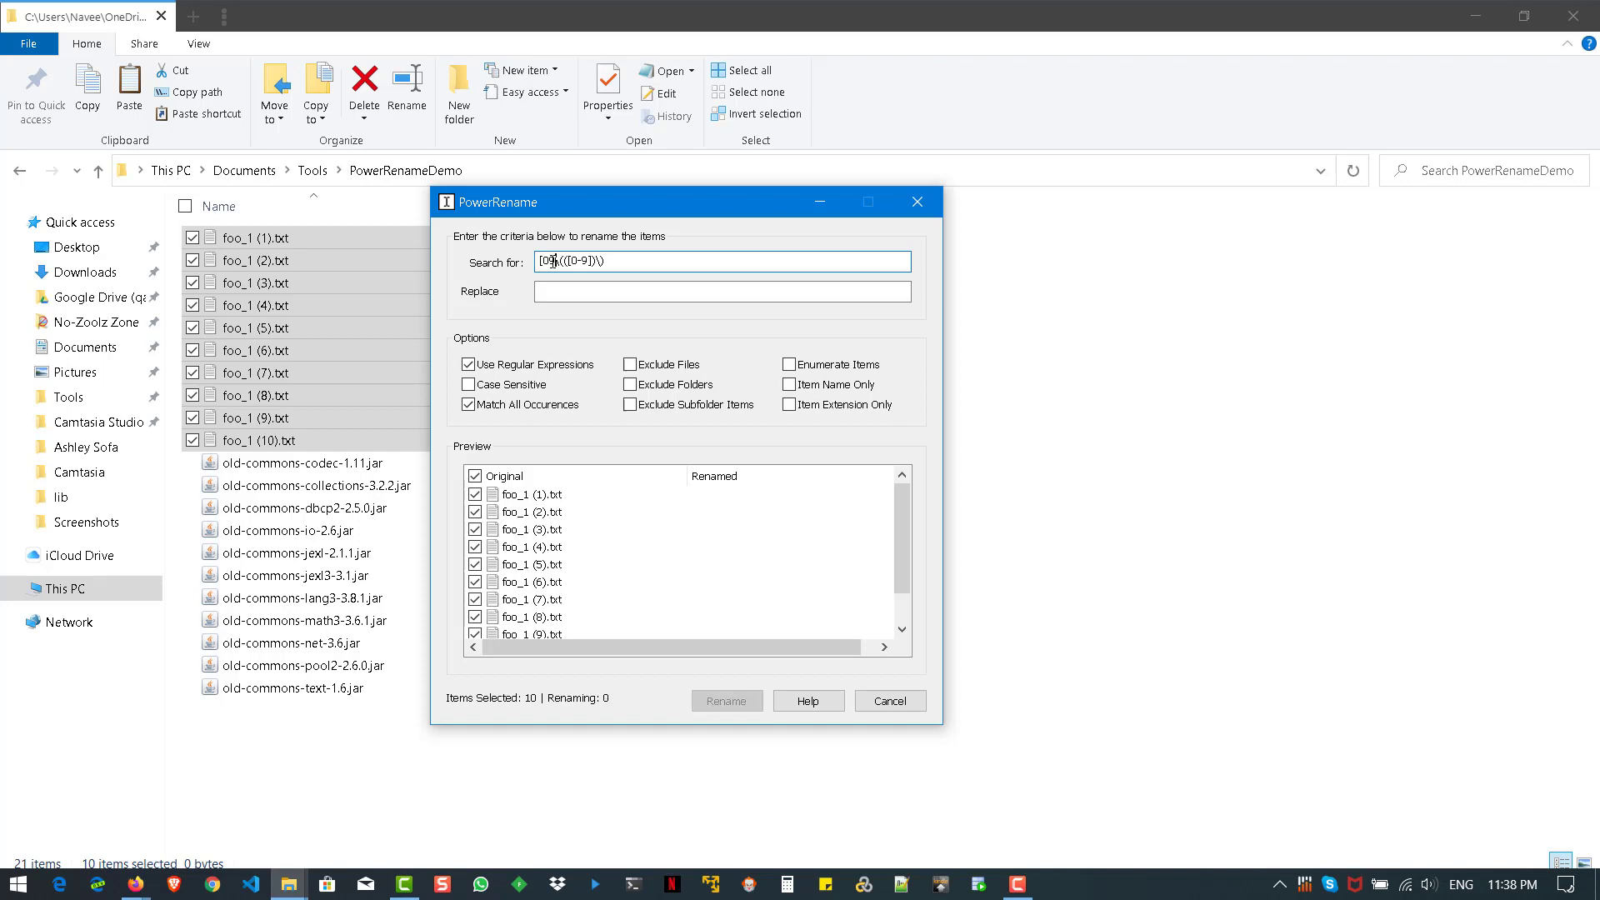
key(BackSpace)
key(BackSpace)
text(-9])
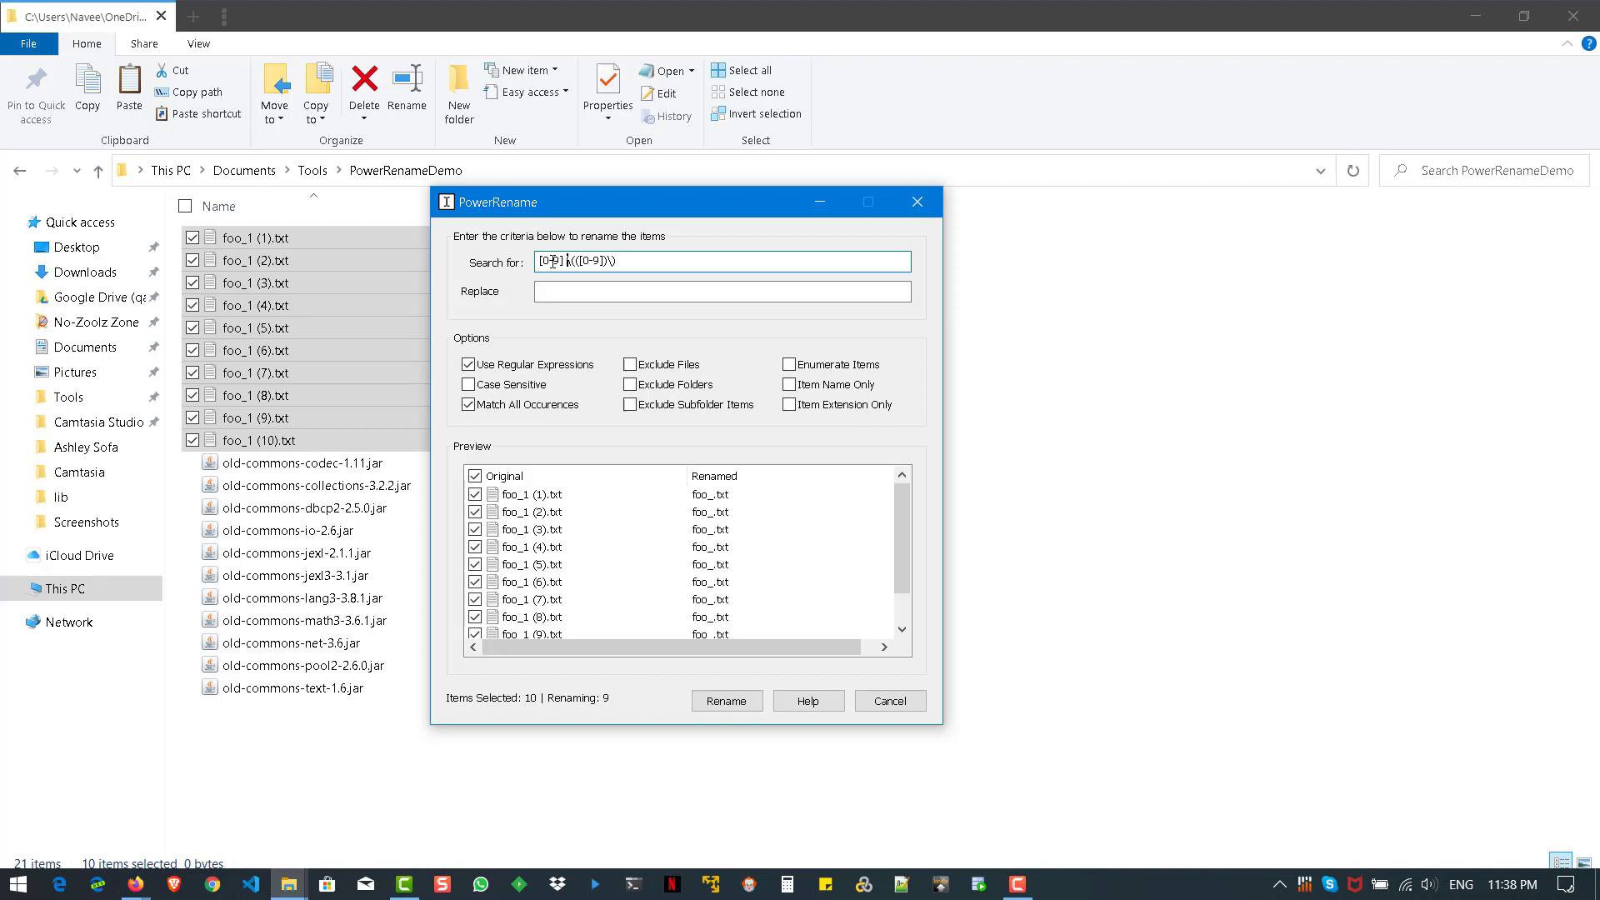
key(Tab)
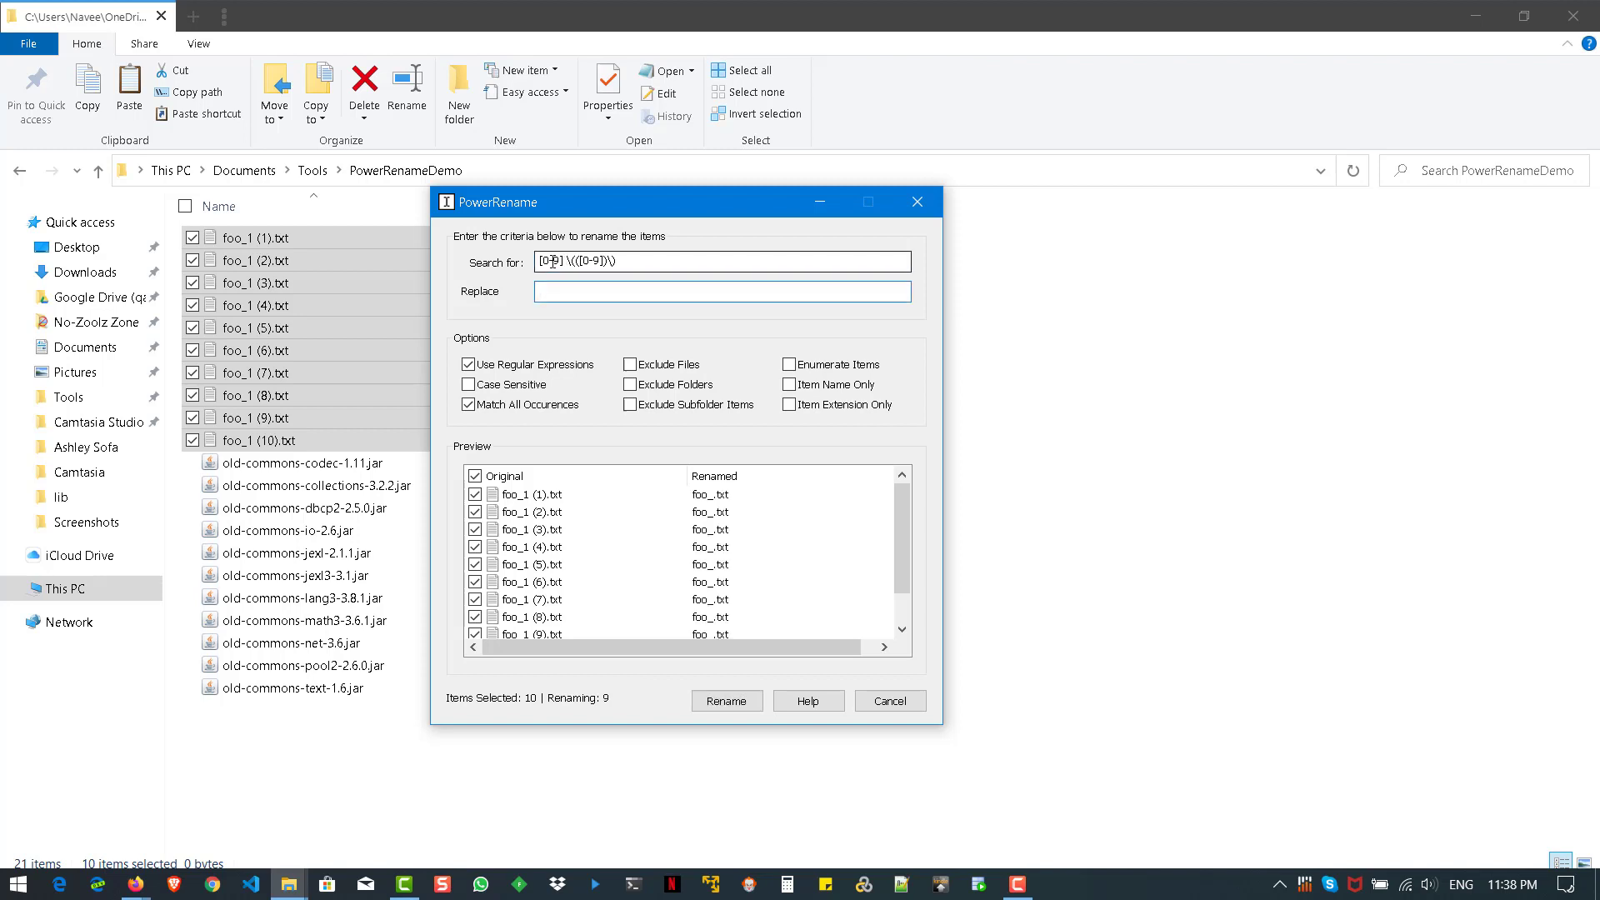
- Replace matches with 'bar', enable Enumerate Items, and rename nine files to foo_bar (1)–(9).txt
text(bar_()
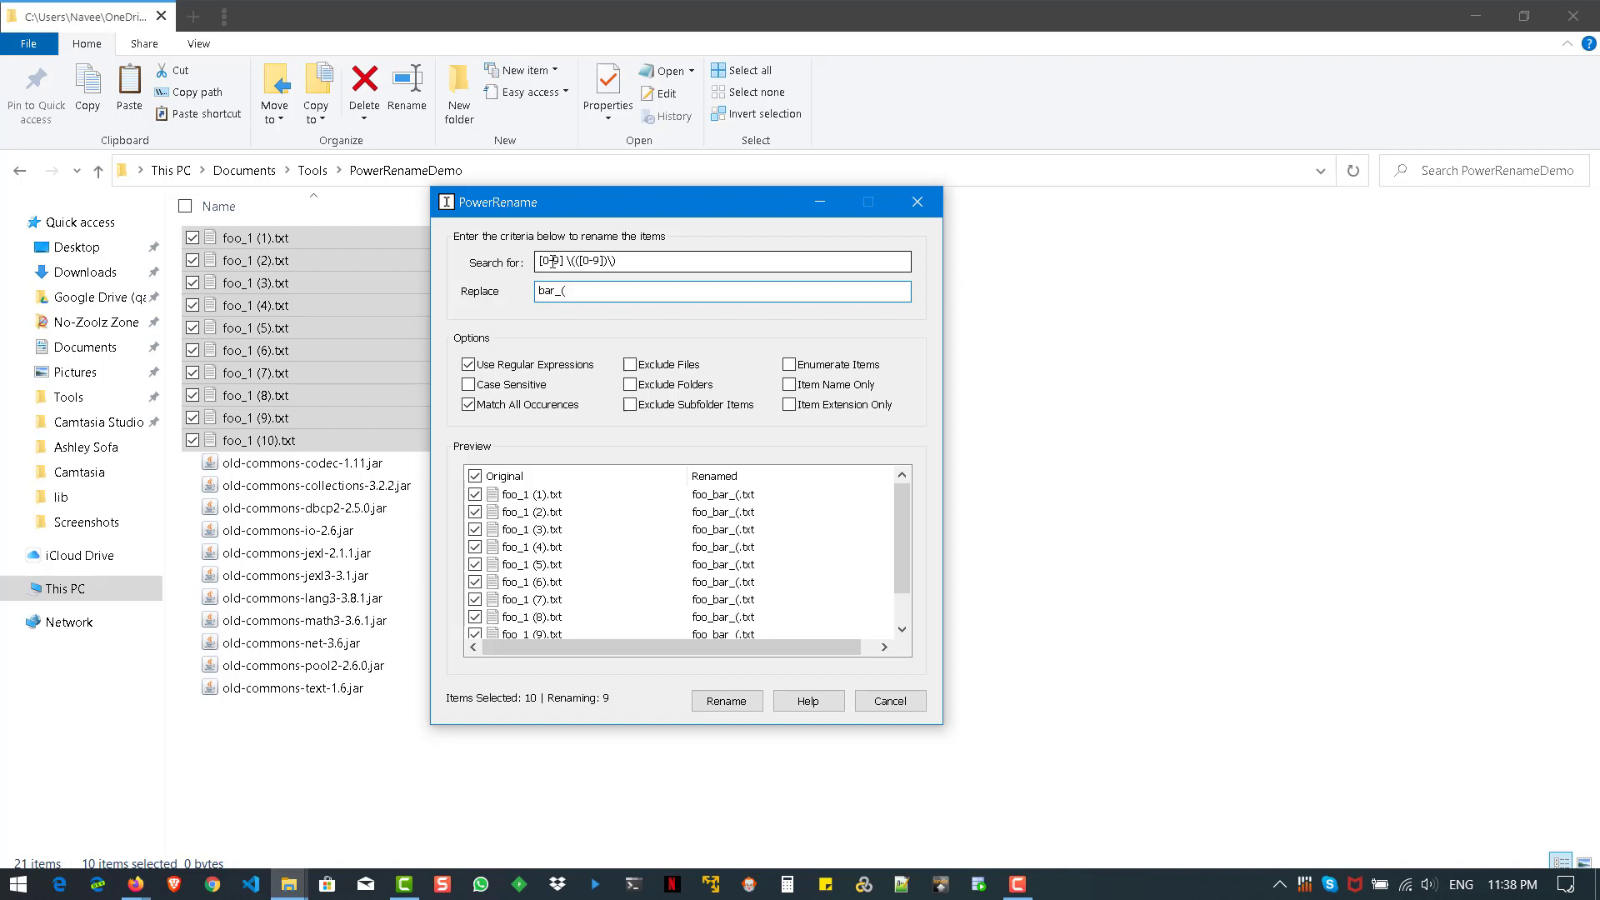
key(BackSpace)
key(BackSpace)
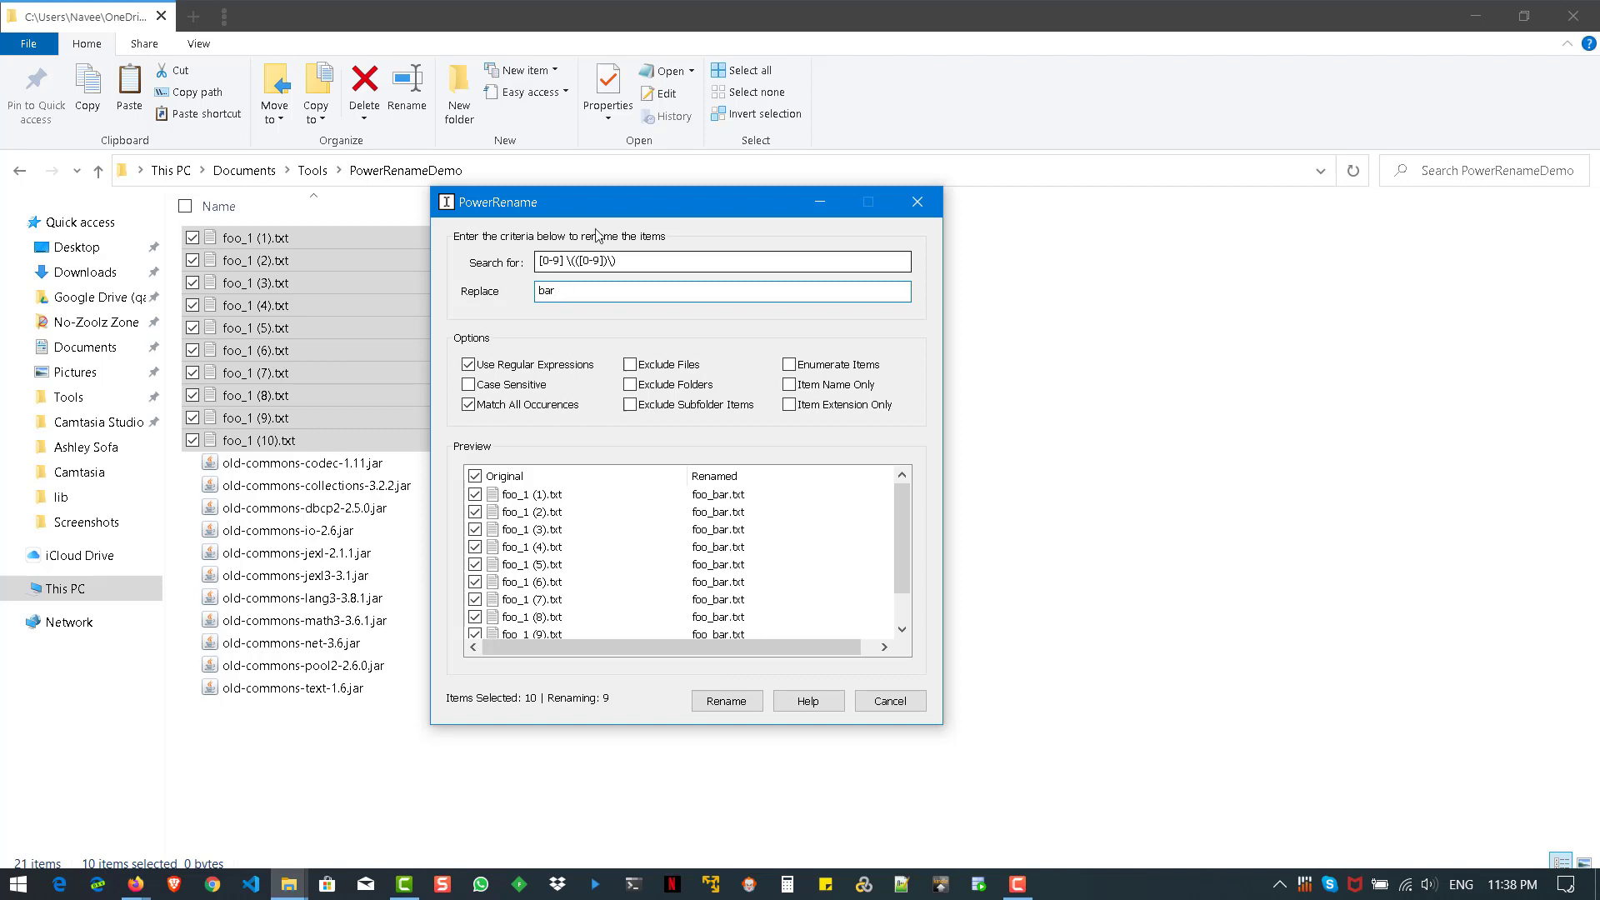
click(788, 364)
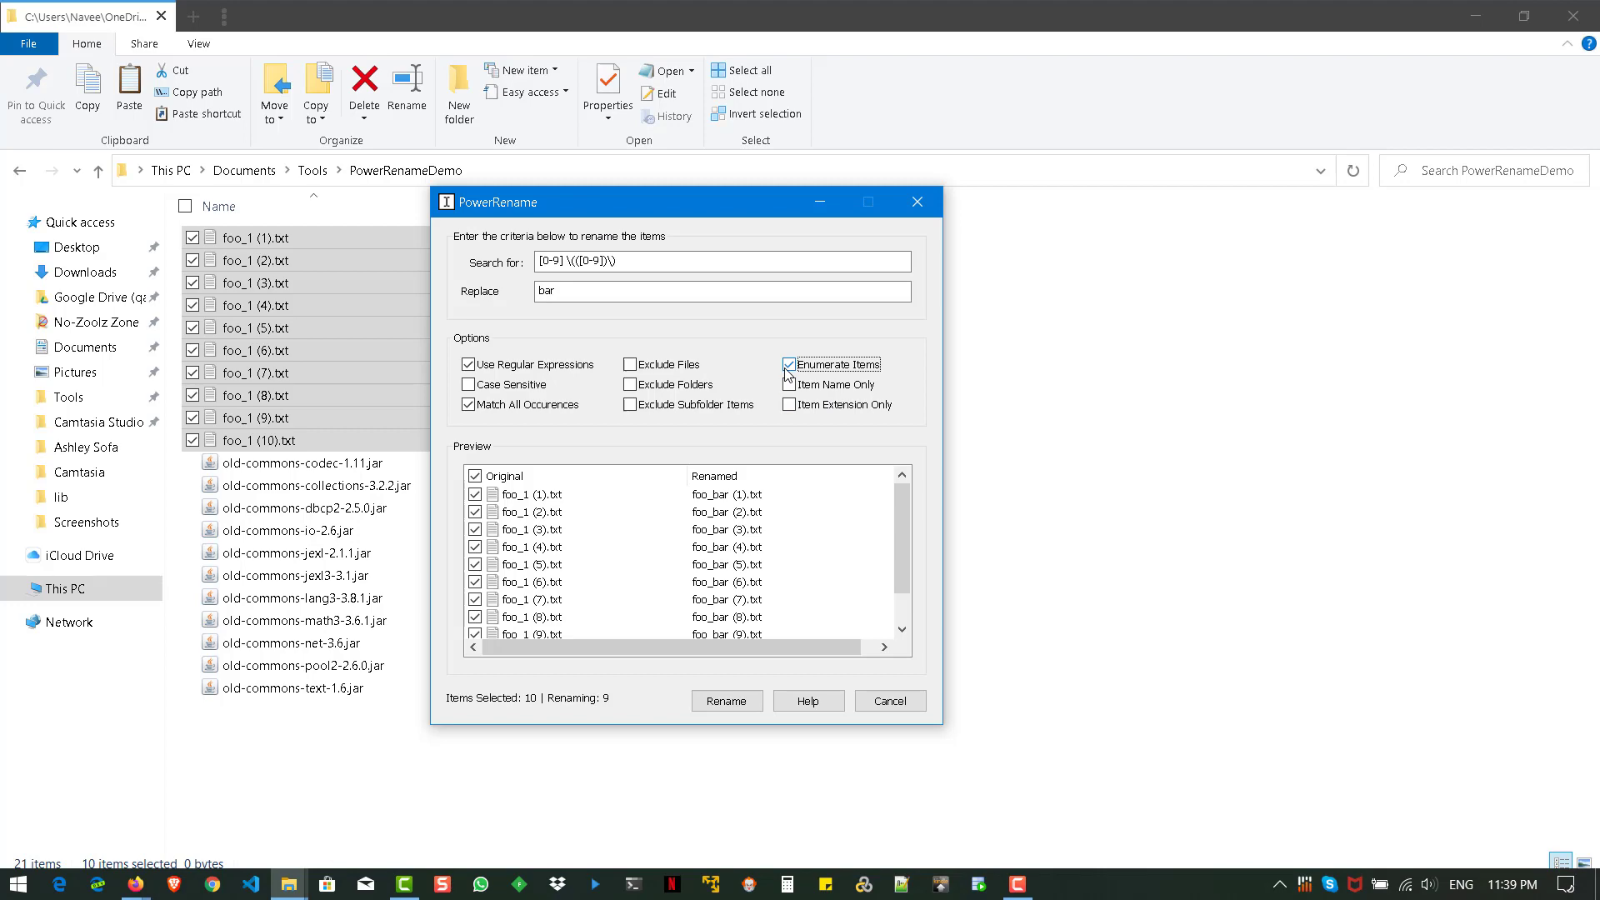
click(757, 702)
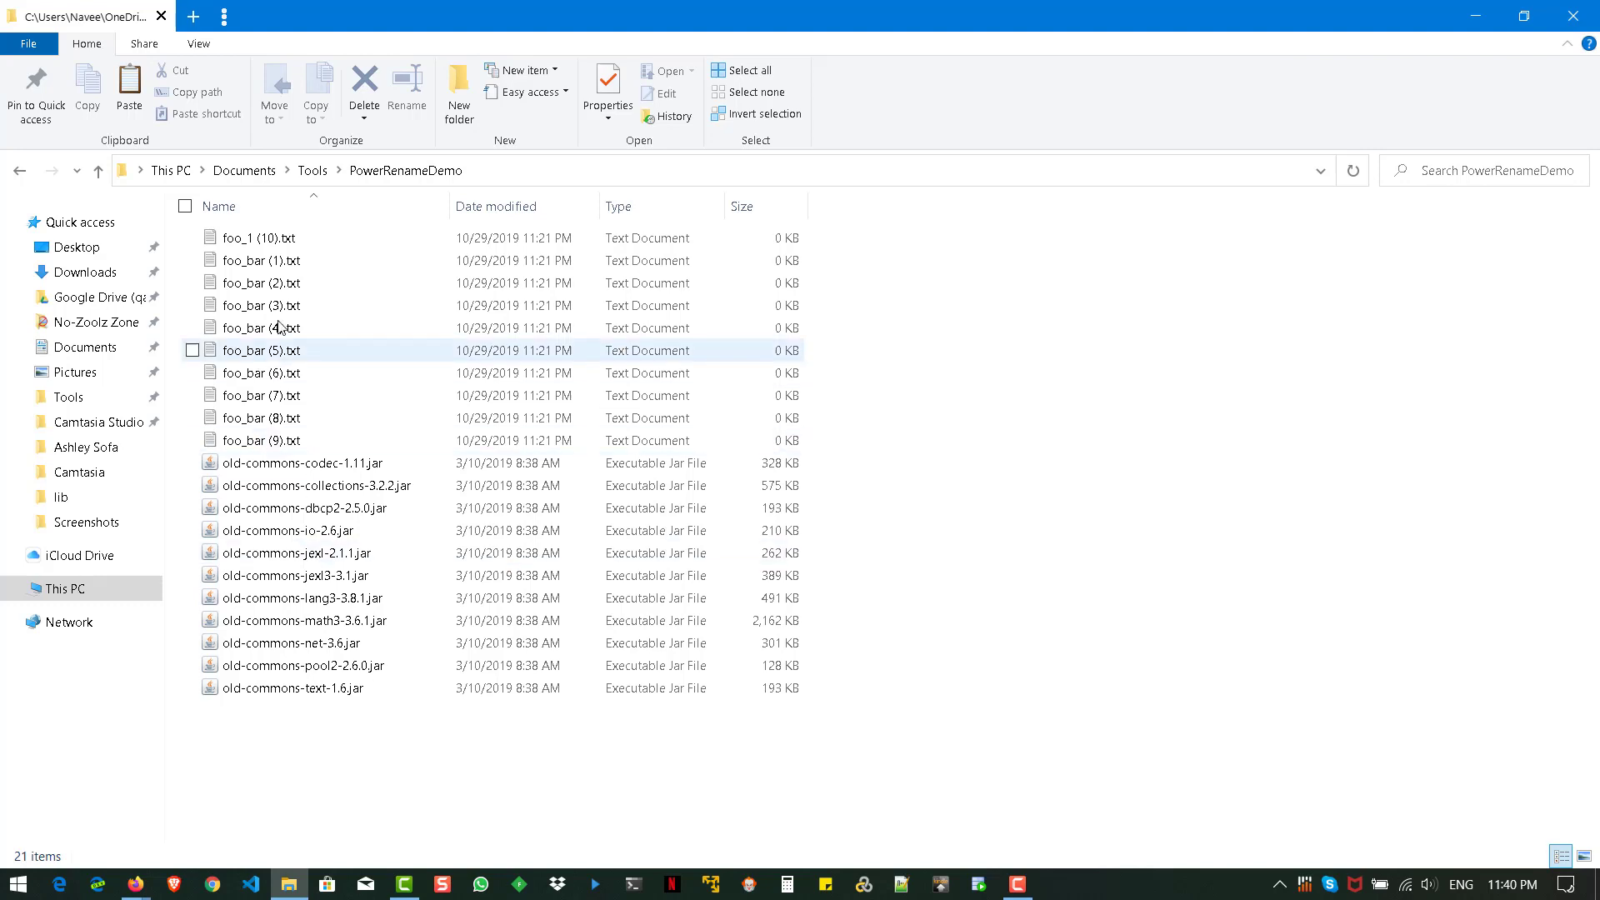
click(268, 241)
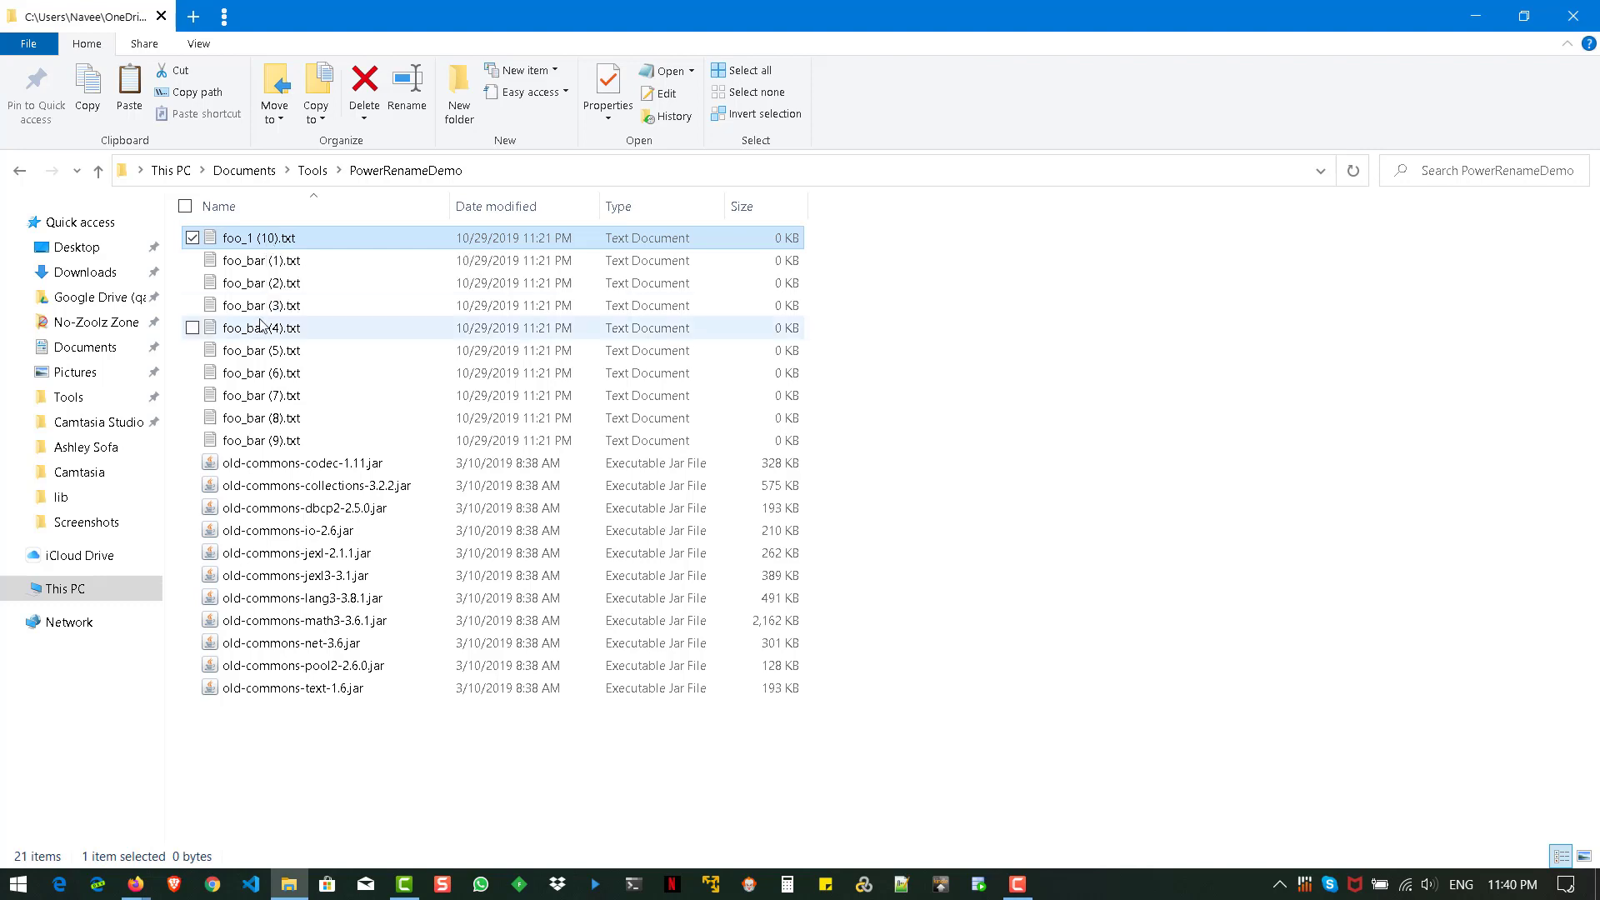
click(268, 263)
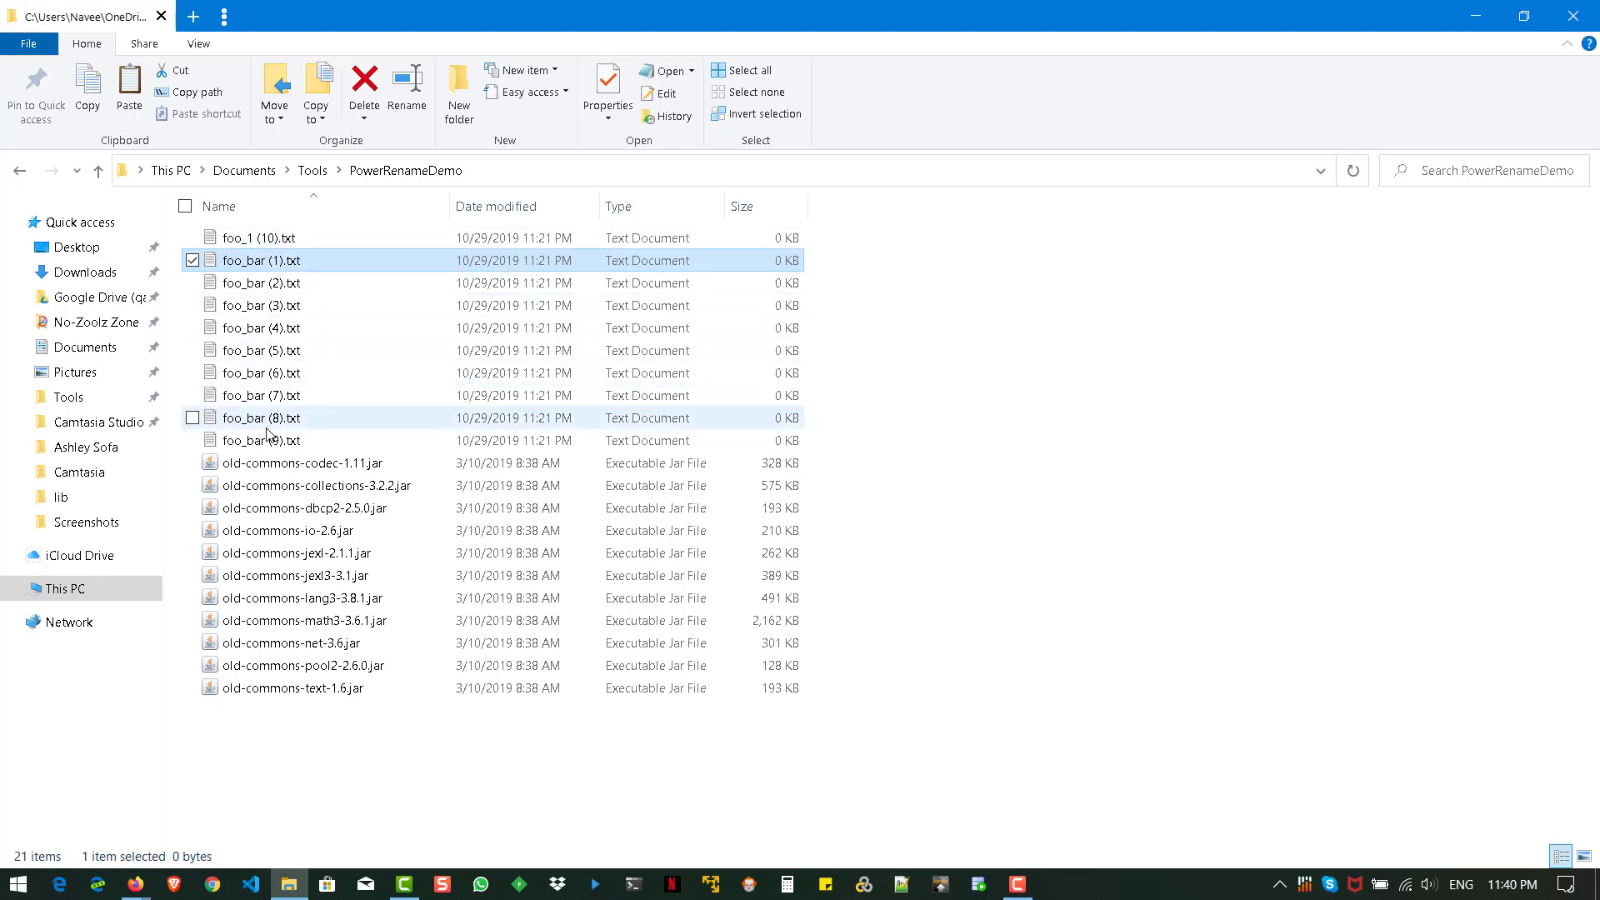